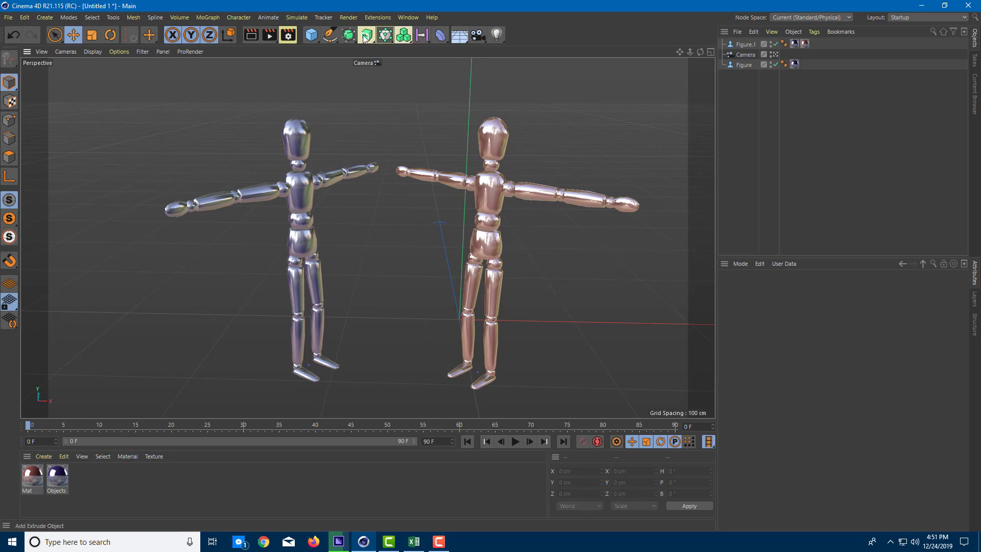
Add a Background object to the scene and create a new material named bkg
{"action": "left_click", "coordinate": [461, 36]}
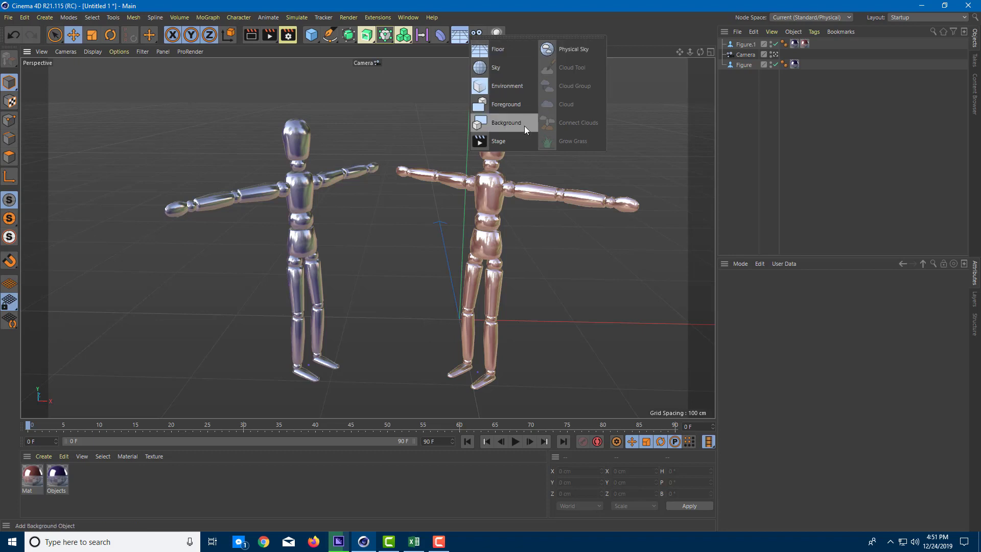
{"action": "left_click", "coordinate": [505, 124]}
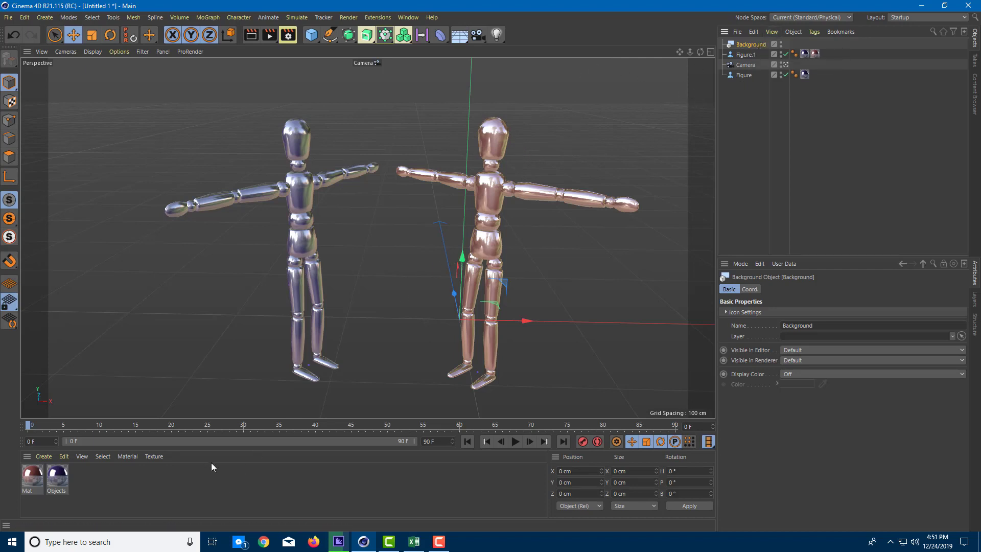
{"action": "double_click", "coordinate": [87, 477]}
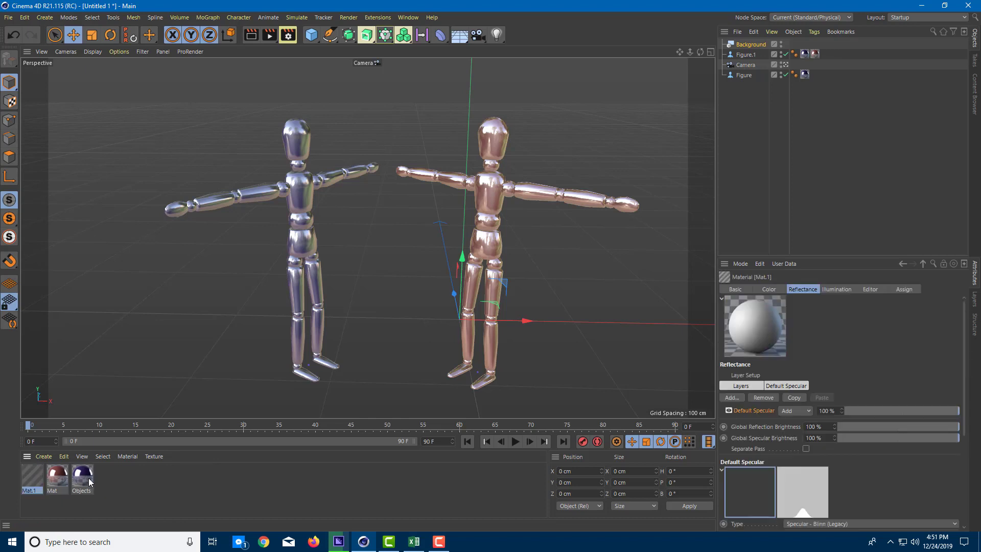
{"action": "double_click", "coordinate": [31, 491]}
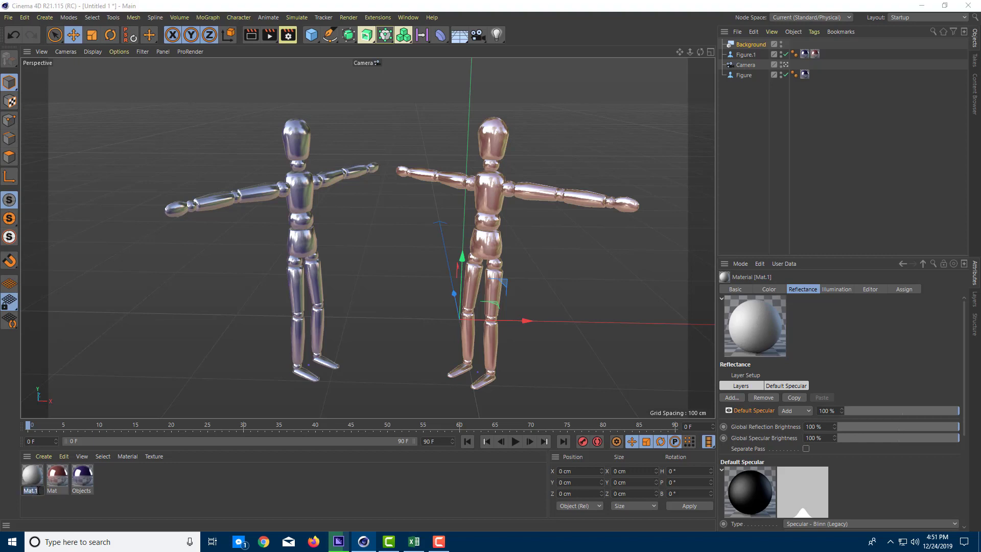
{"action": "type", "text": "bkg"}
{"action": "key", "text": "Return"}
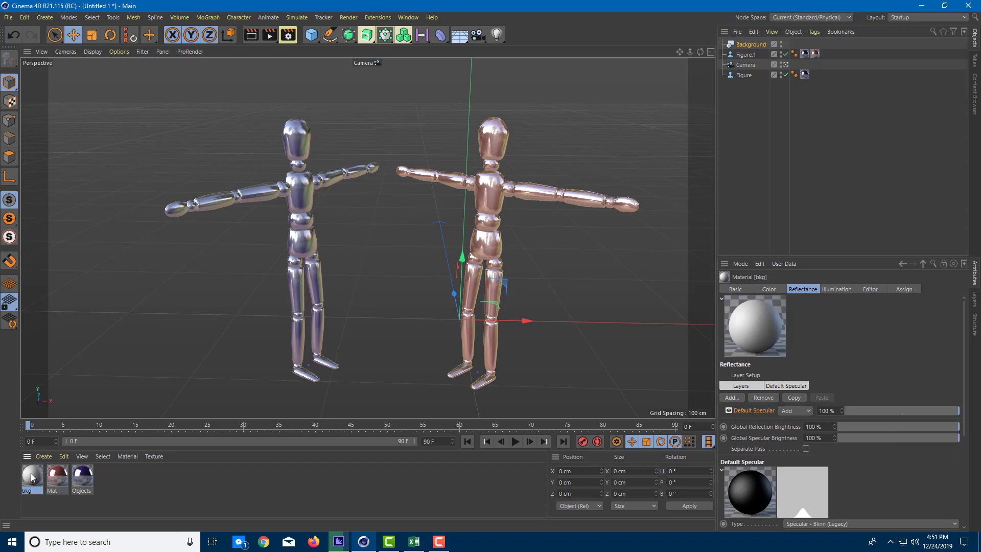
Apply the bkg material to the Background object and render the view to preview it behind the figures
{"action": "left_click_drag", "start_coordinate": [31, 481], "coordinate": [755, 46]}
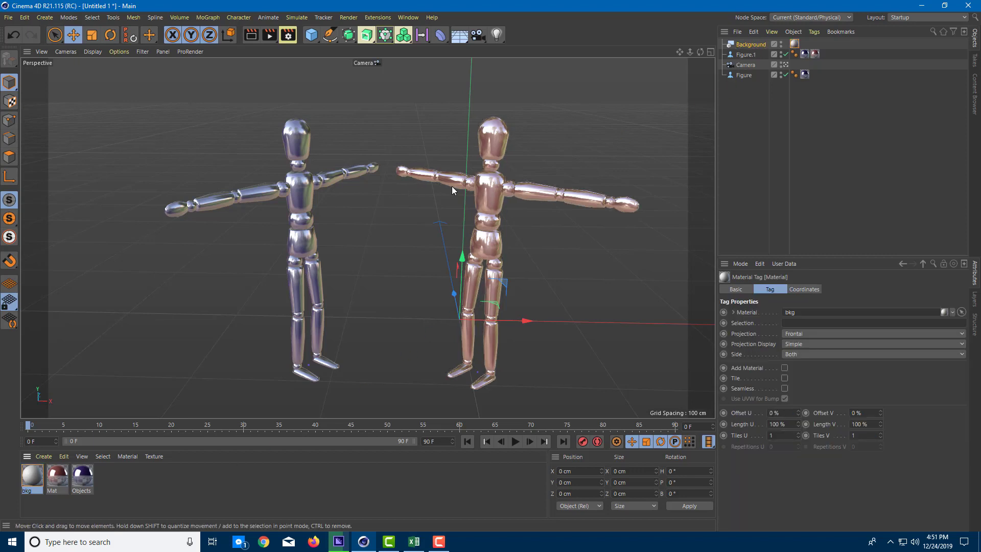
{"action": "scroll", "coordinate": [452, 187], "scroll_direction": "down", "scroll_amount": 2}
{"action": "scroll", "coordinate": [466, 191], "scroll_direction": "up", "scroll_amount": 4}
{"action": "scroll", "coordinate": [532, 213], "scroll_direction": "down", "scroll_amount": 2}
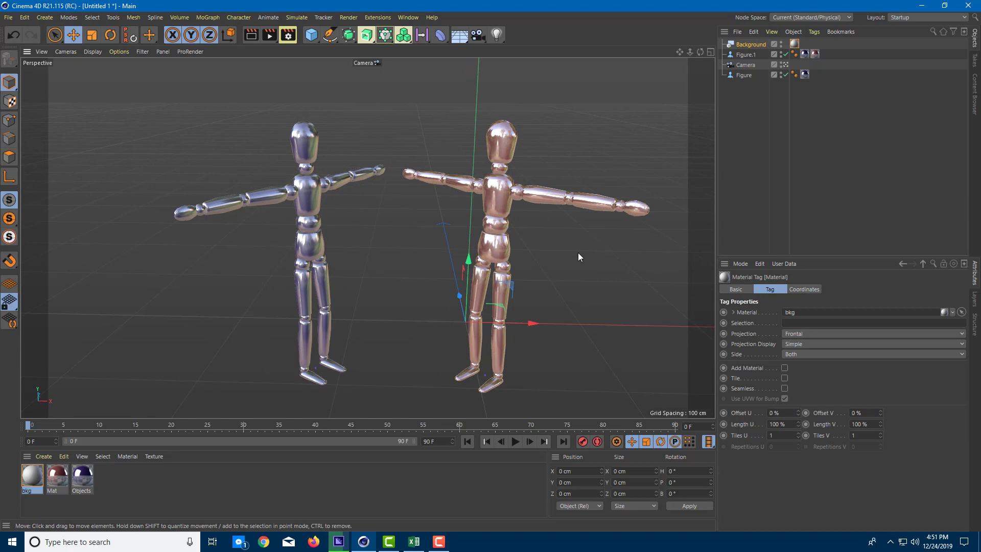
{"action": "key", "text": "ctrl+r"}
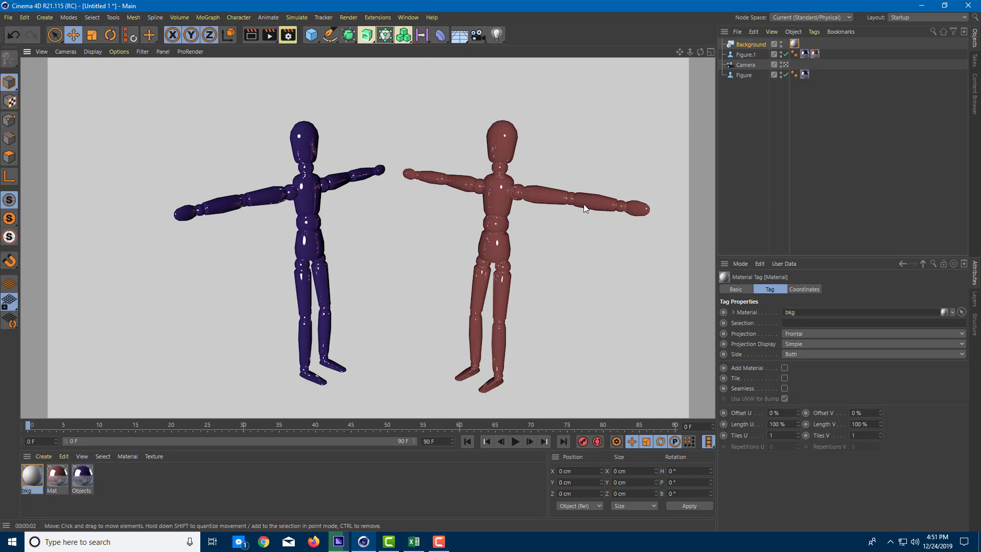
{"action": "left_click", "coordinate": [600, 132]}
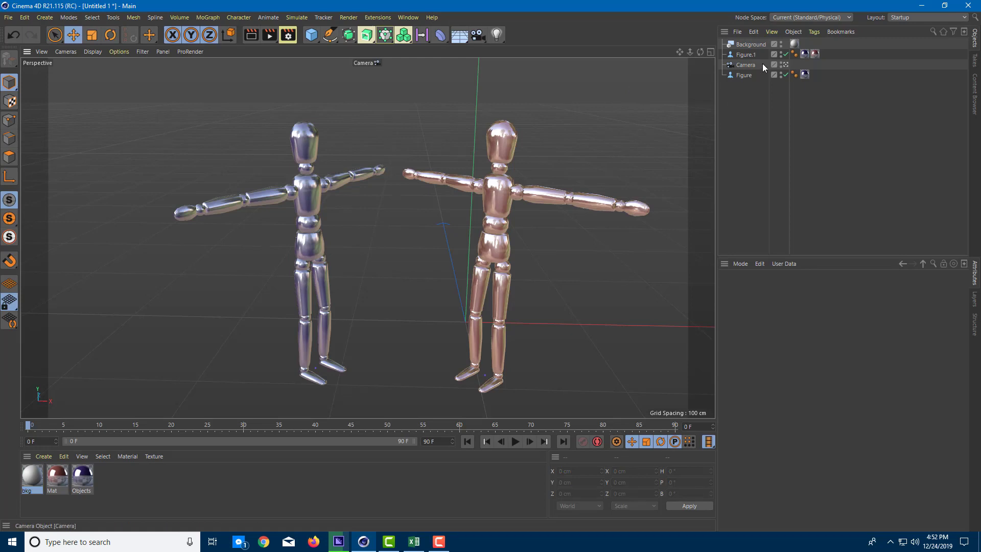
Set the bkg material's color to cyan with hue 189°, saturation 65% and value 80%
{"action": "left_click", "coordinate": [795, 44]}
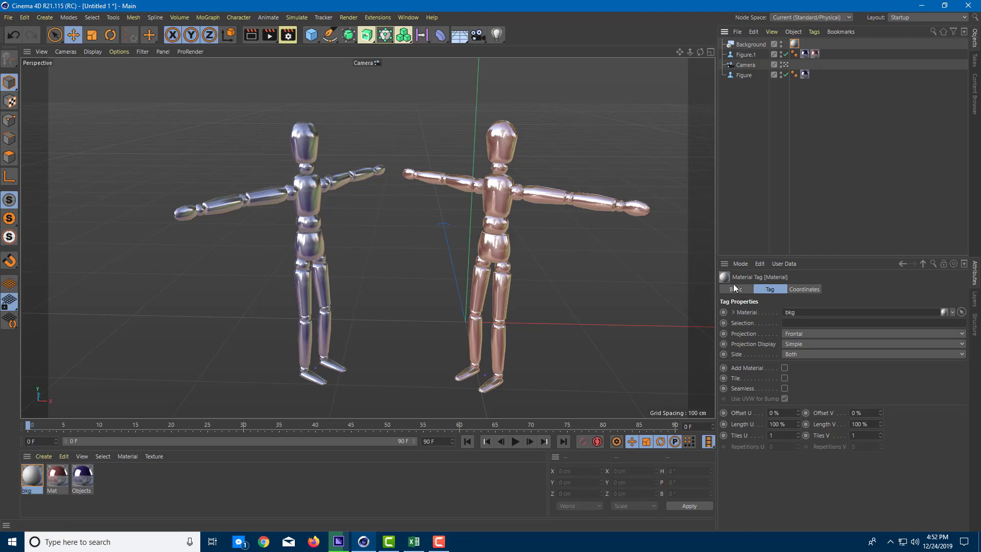
{"action": "double_click", "coordinate": [37, 477]}
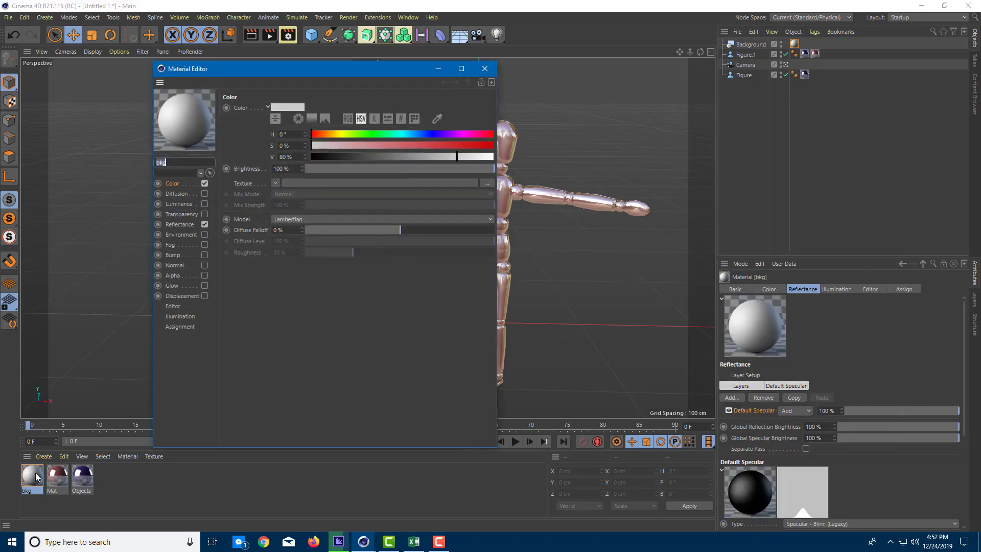
{"action": "left_click", "coordinate": [484, 68]}
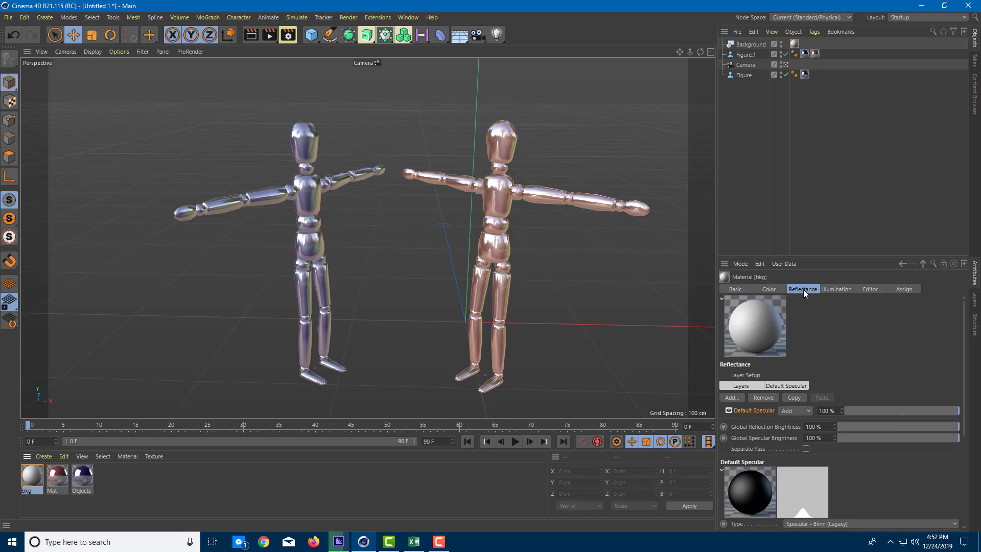
{"action": "left_click", "coordinate": [765, 288]}
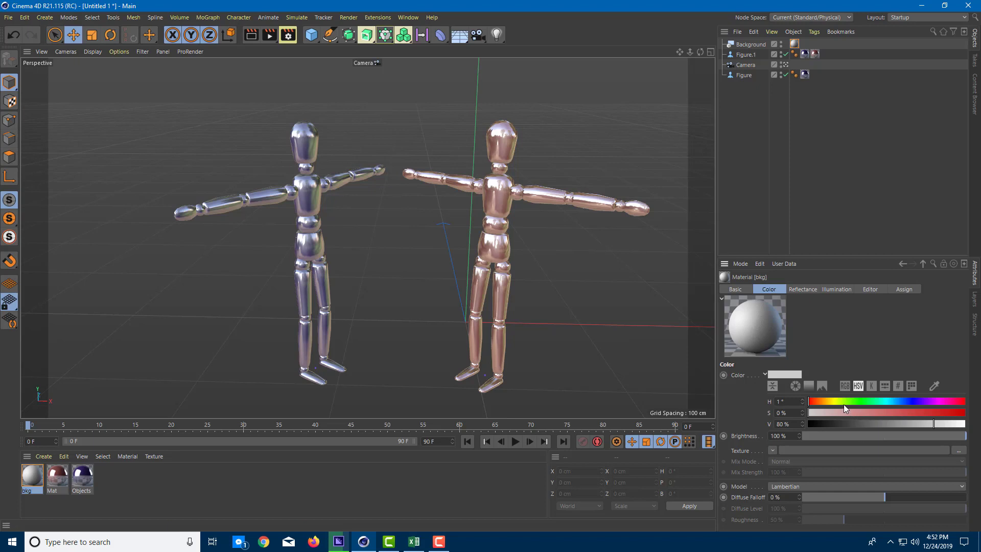
{"action": "left_click", "coordinate": [890, 402]}
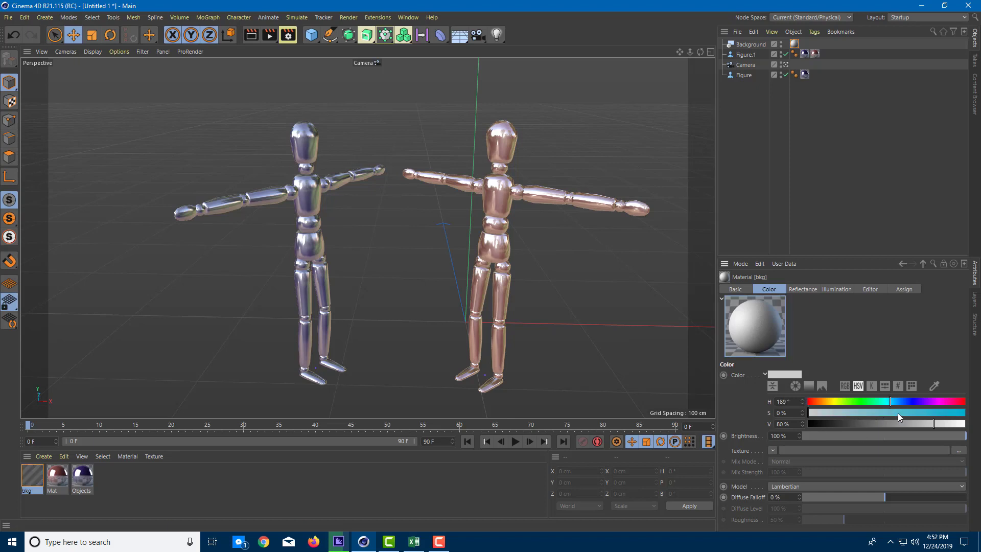
{"action": "left_click", "coordinate": [909, 412]}
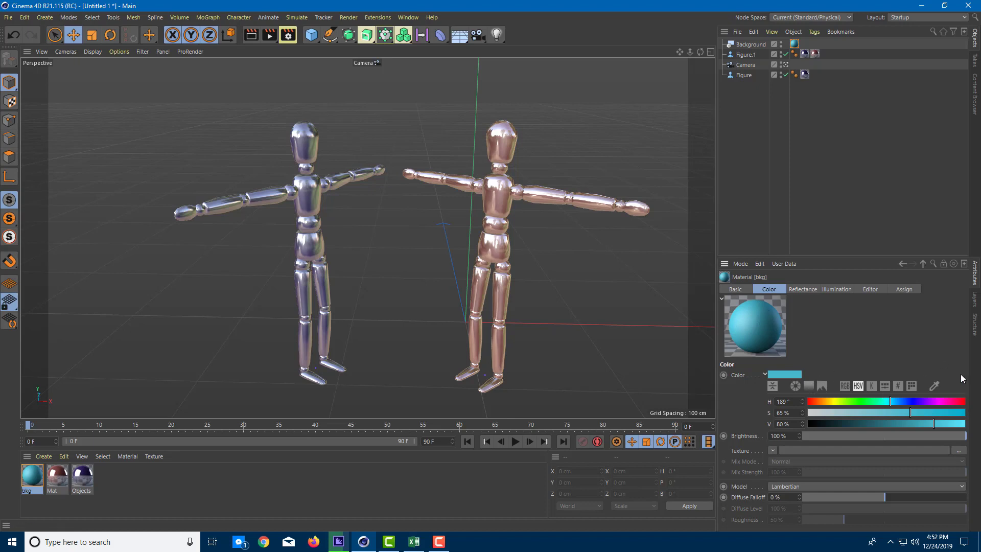
Load a Gradient shader as the bkg material's color texture and open the shader's properties
{"action": "left_click", "coordinate": [772, 451]}
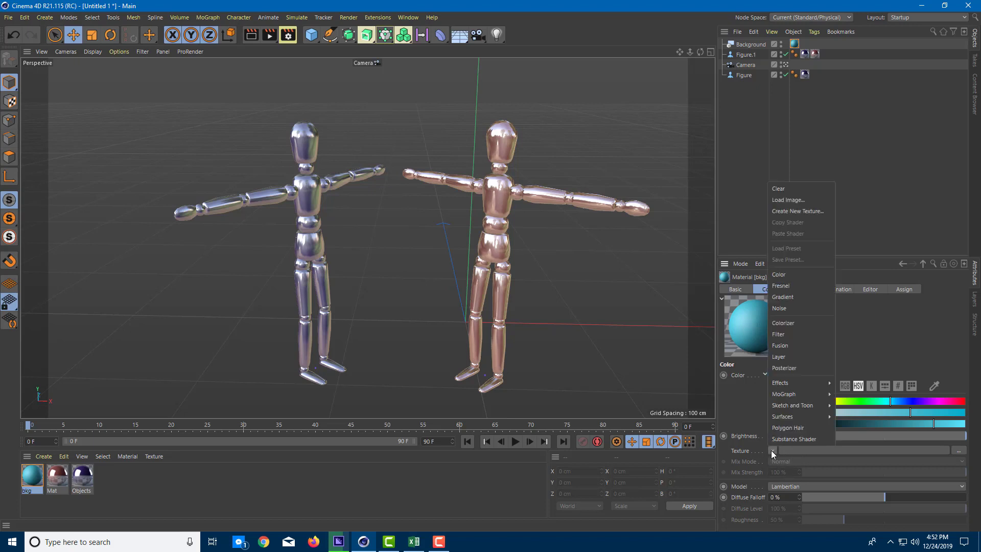
{"action": "left_click", "coordinate": [798, 296]}
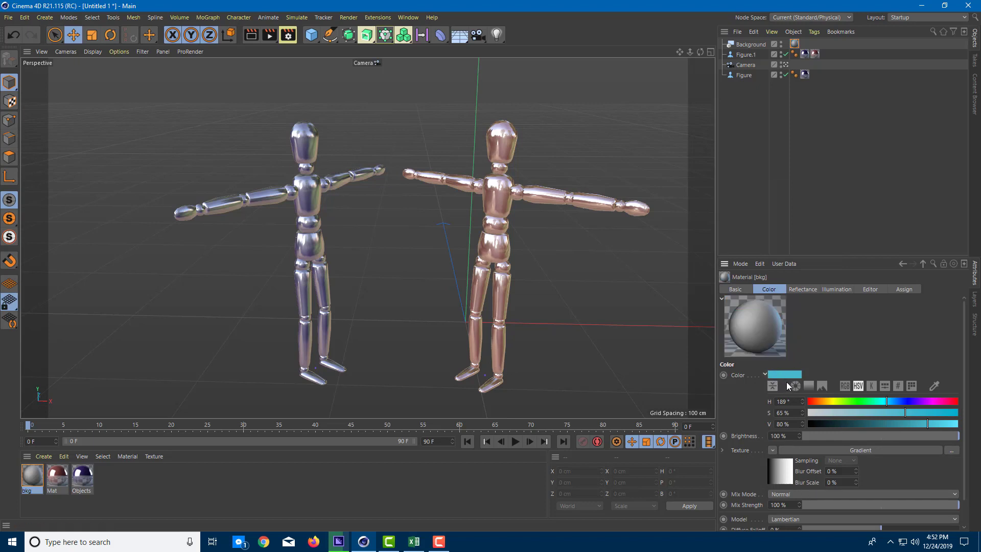
{"action": "left_click", "coordinate": [817, 447]}
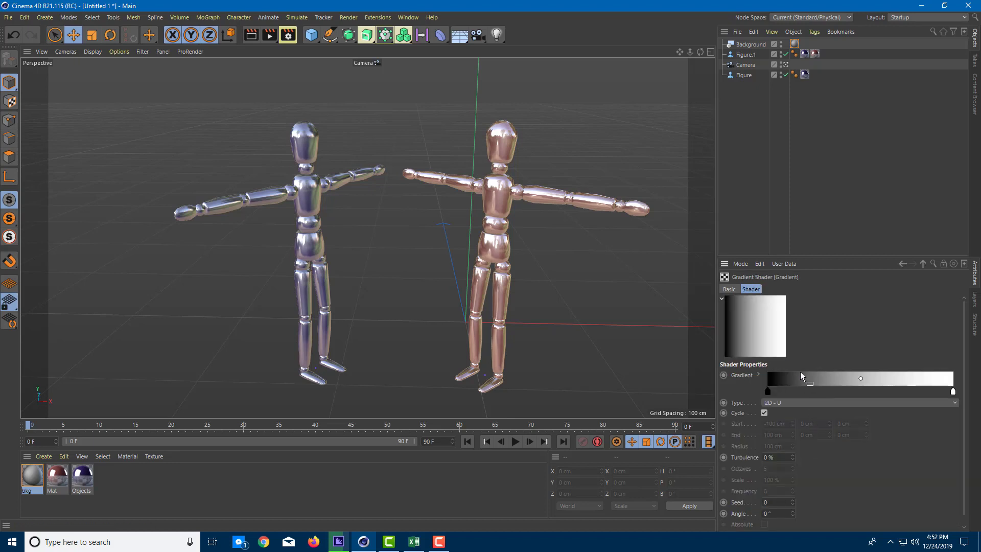
Set the gradient's black start knot to light cyan with hue 183°, saturation 43% and value 87%
{"action": "double_click", "coordinate": [768, 394]}
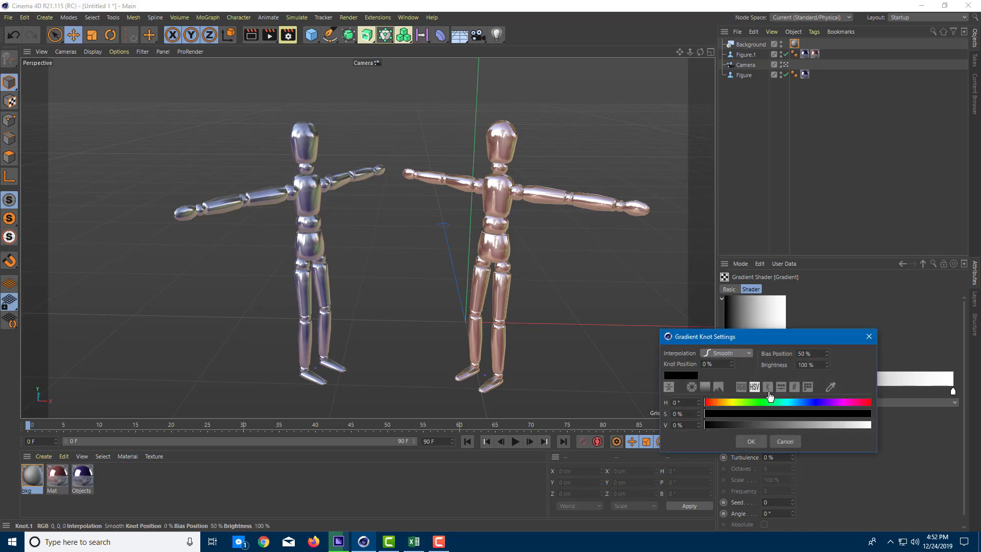
{"action": "left_click", "coordinate": [789, 402]}
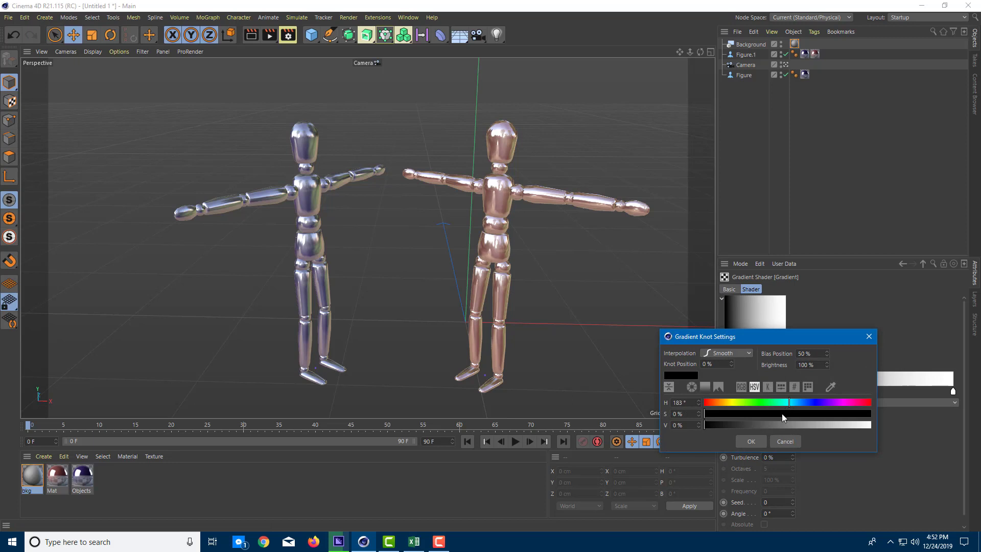
{"action": "left_click_drag", "start_coordinate": [782, 413], "coordinate": [846, 424]}
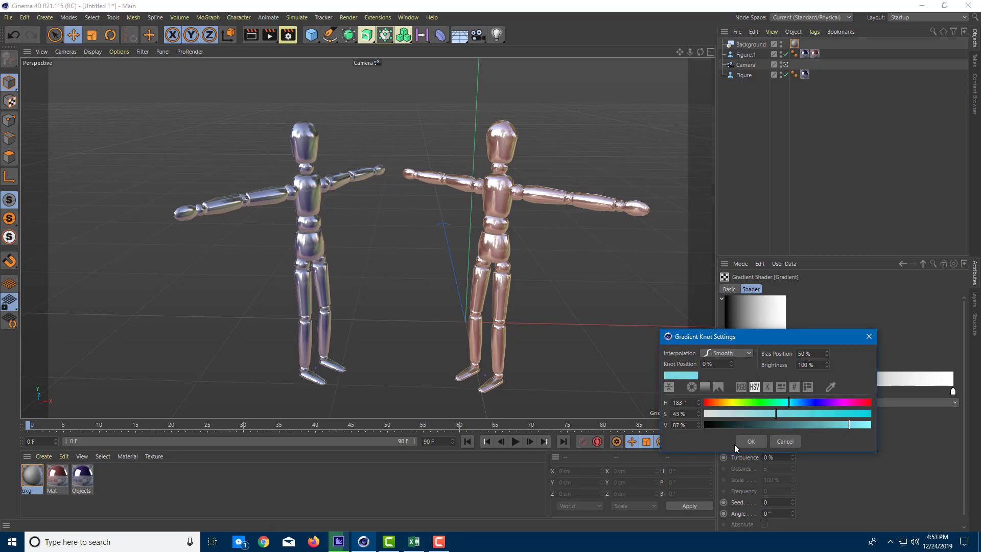
{"action": "left_click", "coordinate": [751, 441]}
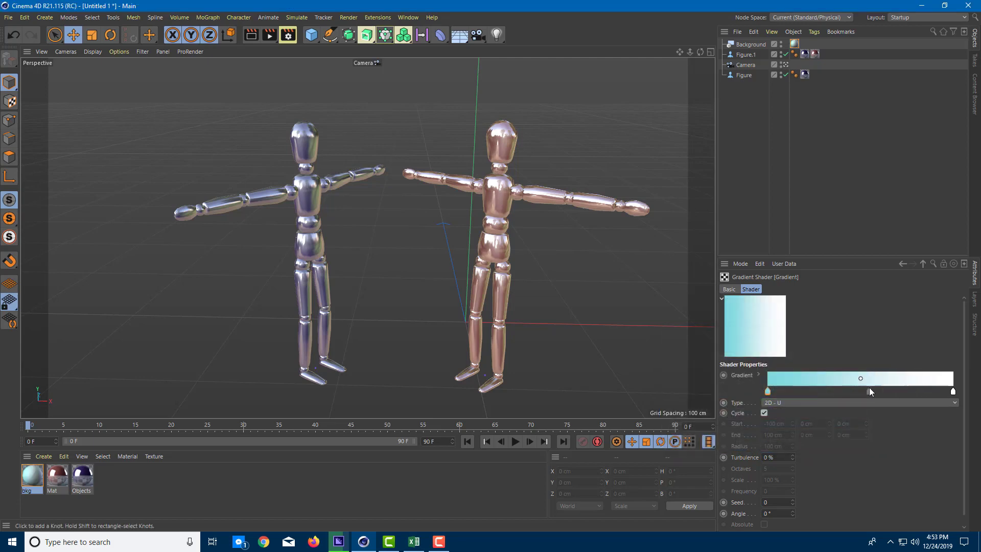
Set the gradient's white end knot to a dark teal with 56% saturation, and preview the background in a viewport render
{"action": "double_click", "coordinate": [954, 391]}
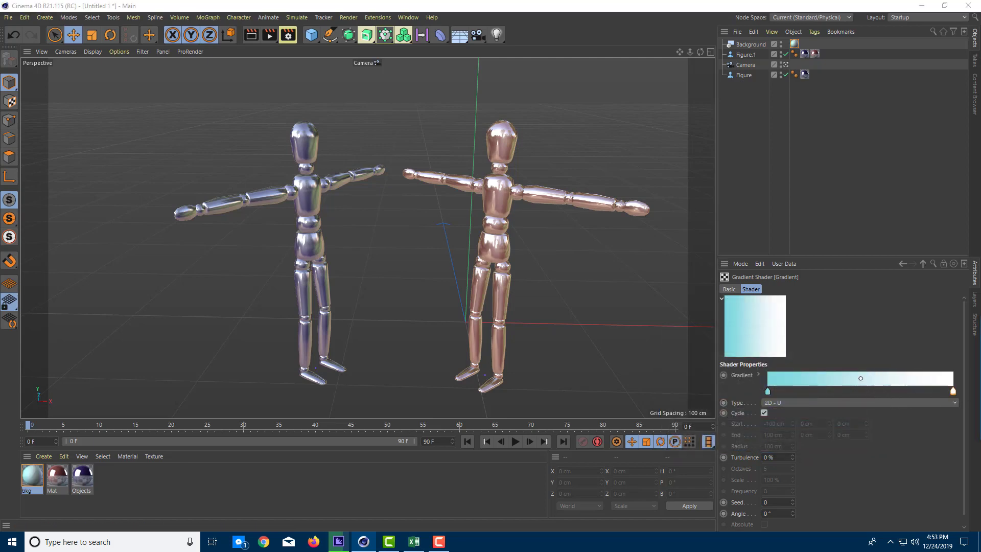
{"action": "left_click", "coordinate": [840, 391]}
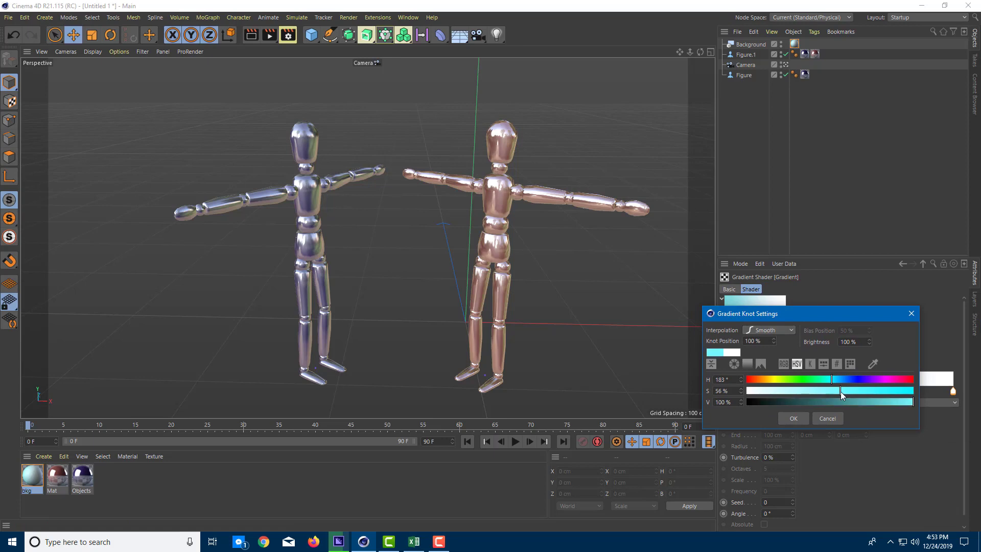
{"action": "left_click_drag", "start_coordinate": [814, 404], "coordinate": [800, 403]}
{"action": "left_click", "coordinate": [801, 419]}
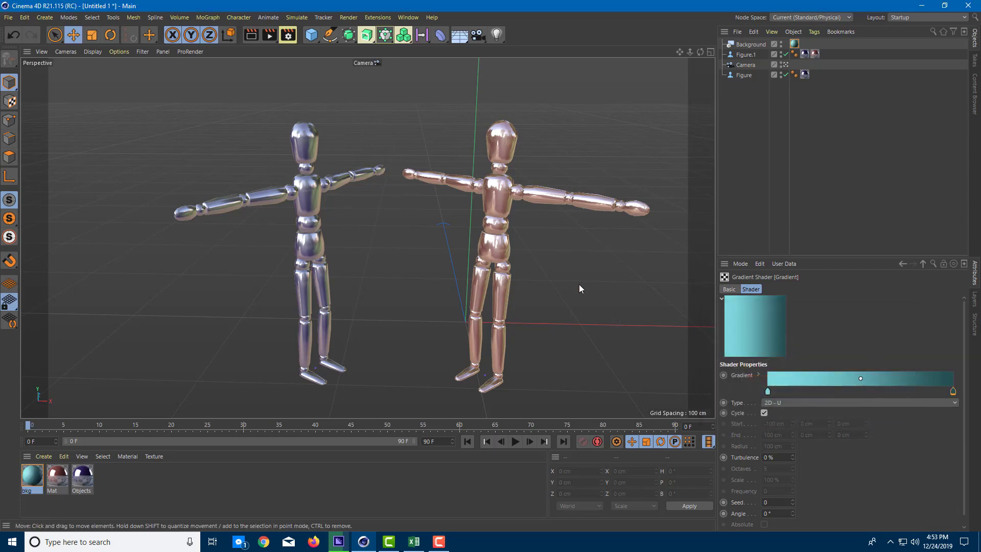
{"action": "key", "text": "ctrl+r"}
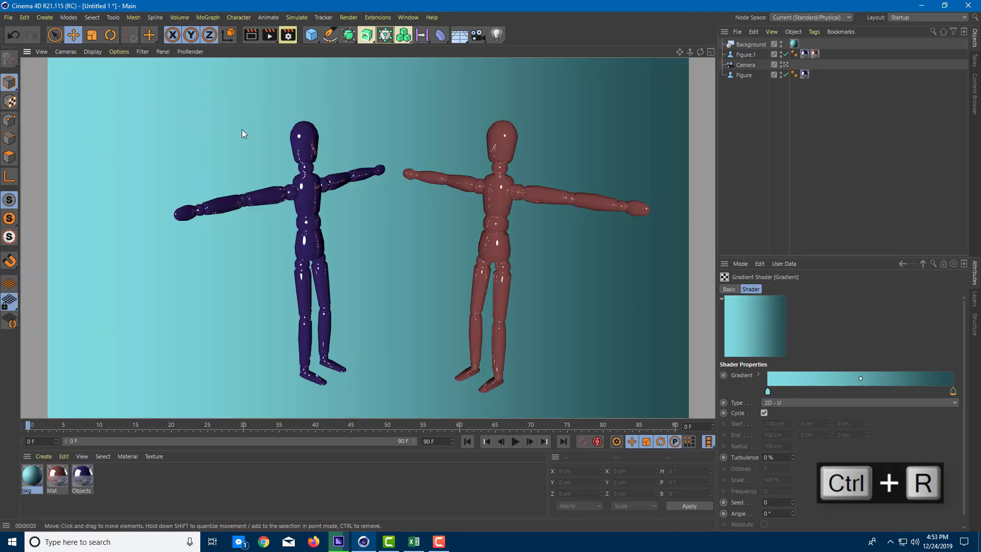
{"action": "left_click", "coordinate": [607, 261]}
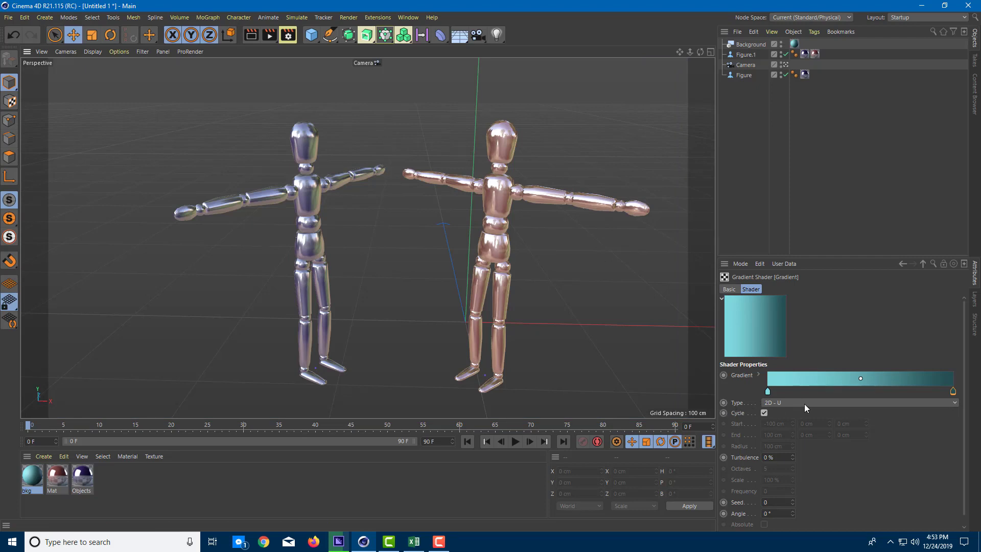
Change the gradient shader's type to 2D - Radial
{"action": "left_click", "coordinate": [928, 402]}
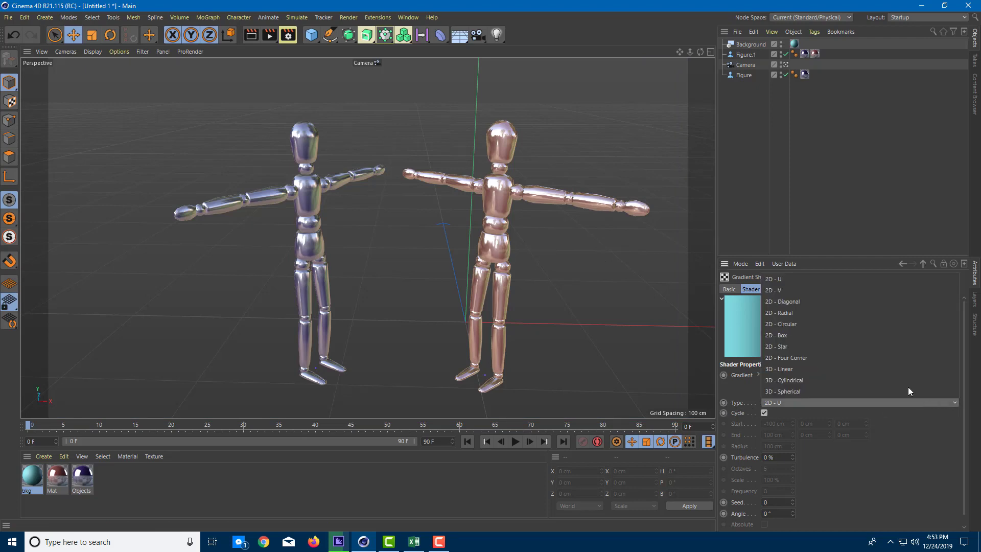
{"action": "left_click", "coordinate": [834, 312]}
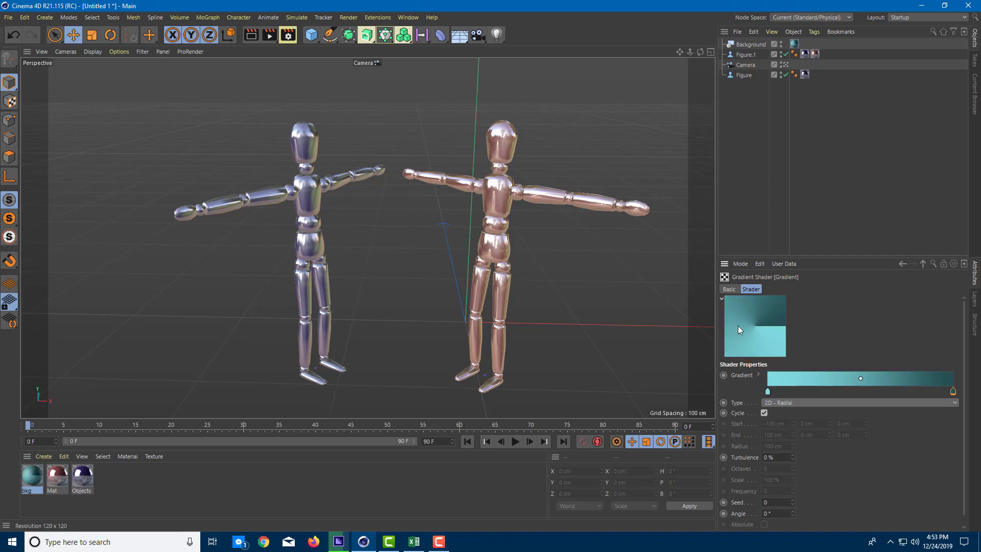
{"action": "left_click", "coordinate": [778, 401]}
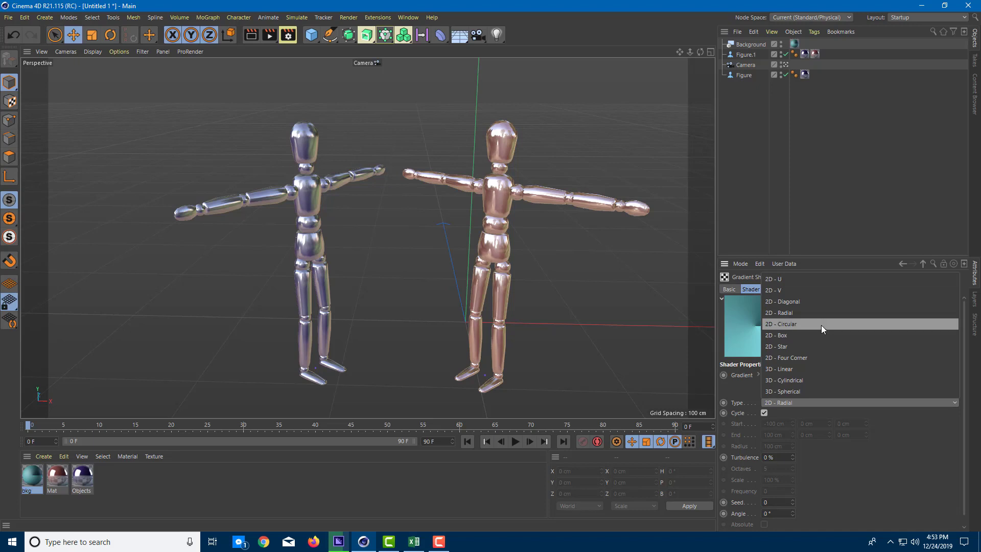
{"action": "left_click", "coordinate": [813, 312]}
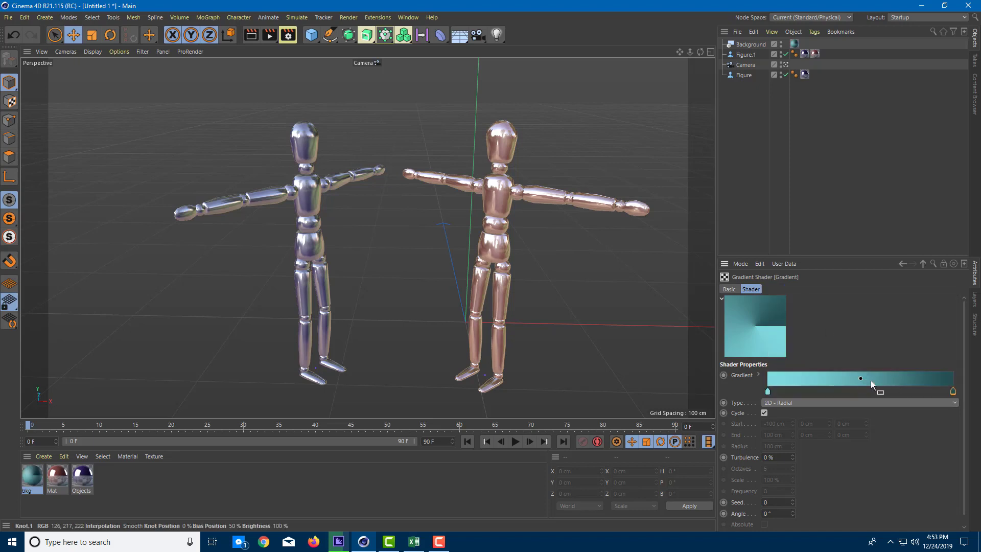
{"action": "mouse_move", "coordinate": [955, 394]}
{"action": "left_mouse_down"}
{"action": "mouse_move", "coordinate": [927, 398]}
{"action": "mouse_move", "coordinate": [954, 397]}
{"action": "left_mouse_up"}
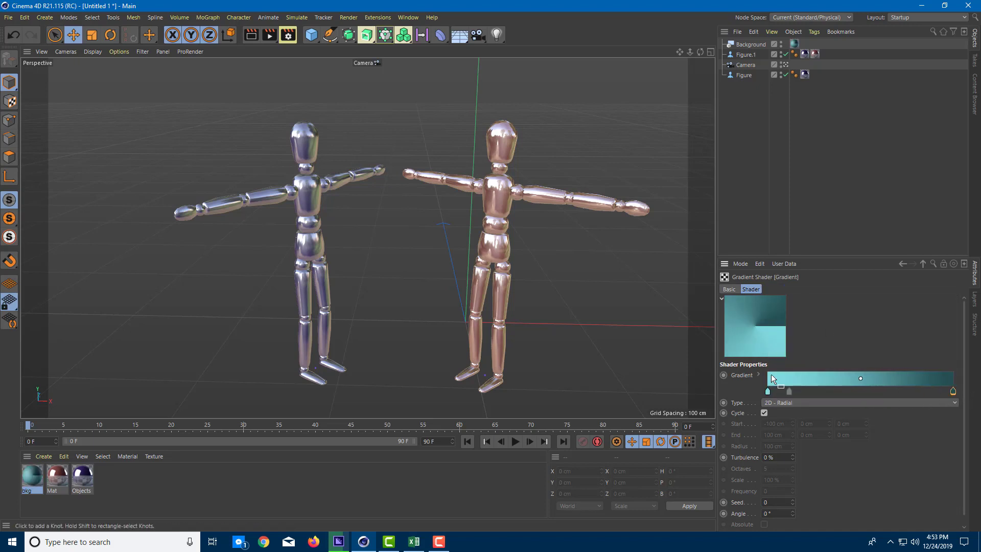
Try the 2D - V and 2D - Radial types for the gradient shader, and set its type to 2D - Circular
{"action": "left_click", "coordinate": [798, 403]}
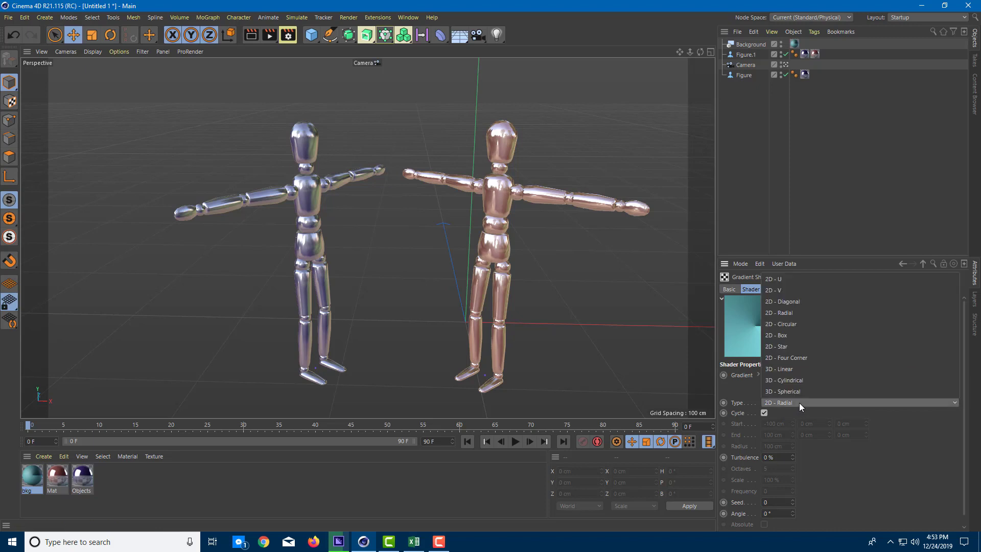
{"action": "left_click", "coordinate": [796, 294]}
{"action": "left_click", "coordinate": [801, 403]}
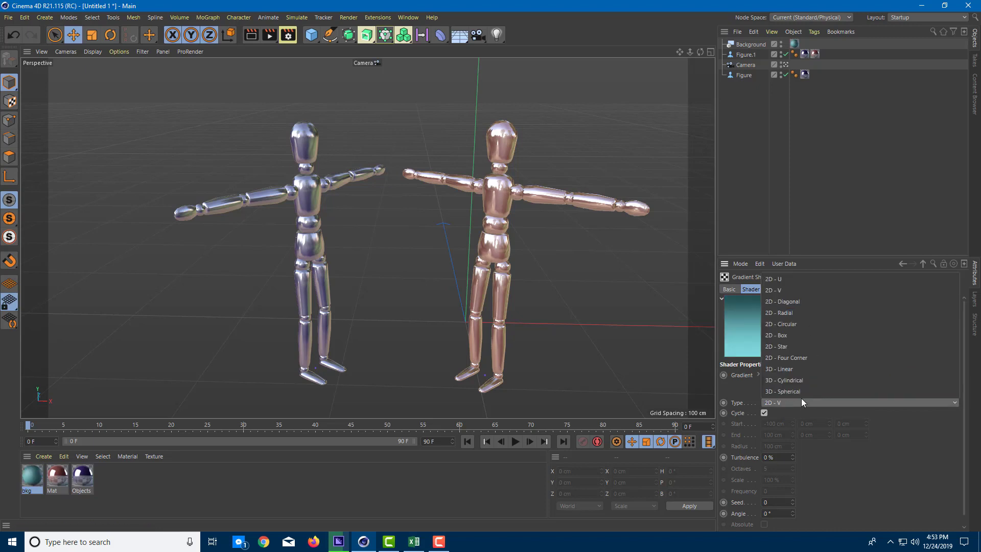
{"action": "left_click", "coordinate": [792, 315]}
{"action": "left_click", "coordinate": [804, 403]}
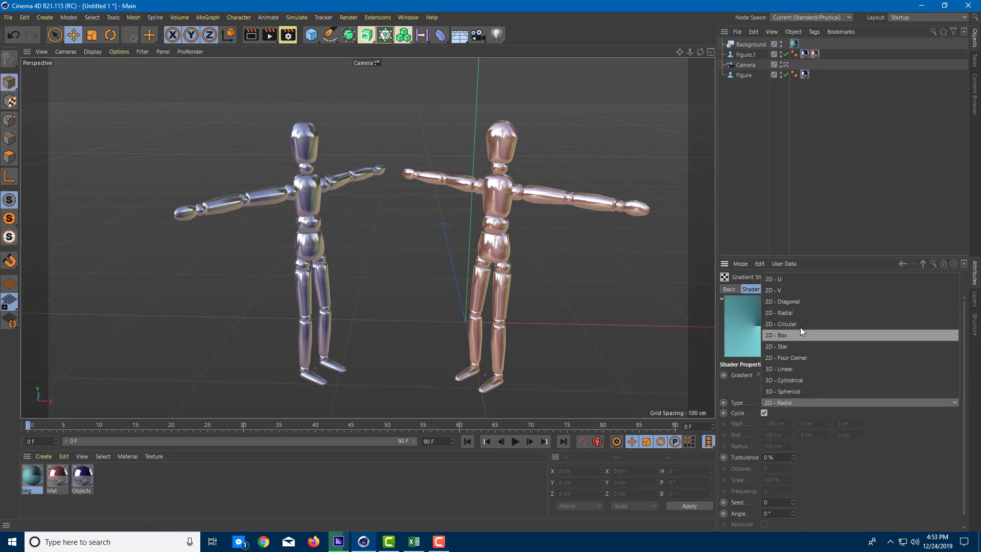
{"action": "left_click", "coordinate": [805, 323]}
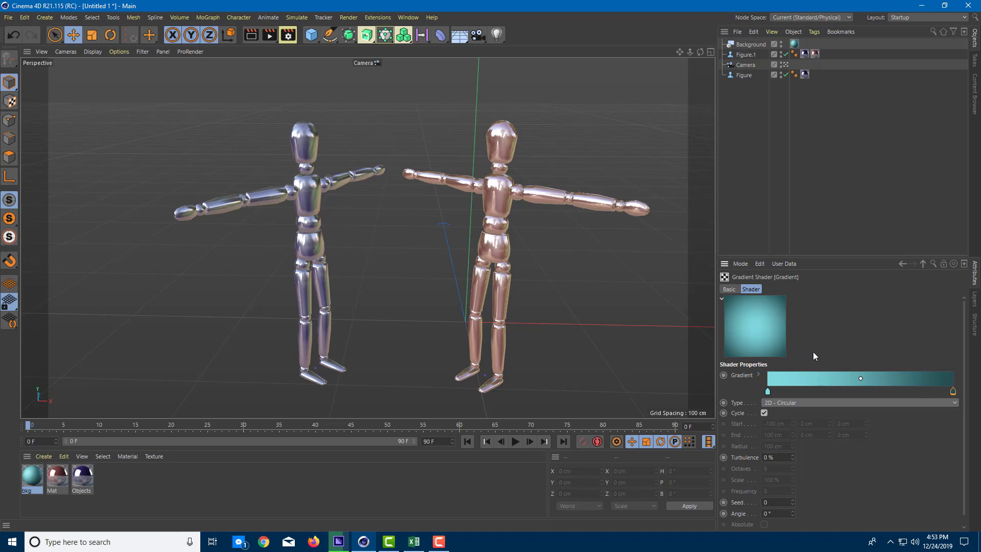
Try reversing the circular gradient by swapping its light cyan and dark teal knots, and restore their original positions
{"action": "left_click_drag", "start_coordinate": [953, 392], "coordinate": [832, 392]}
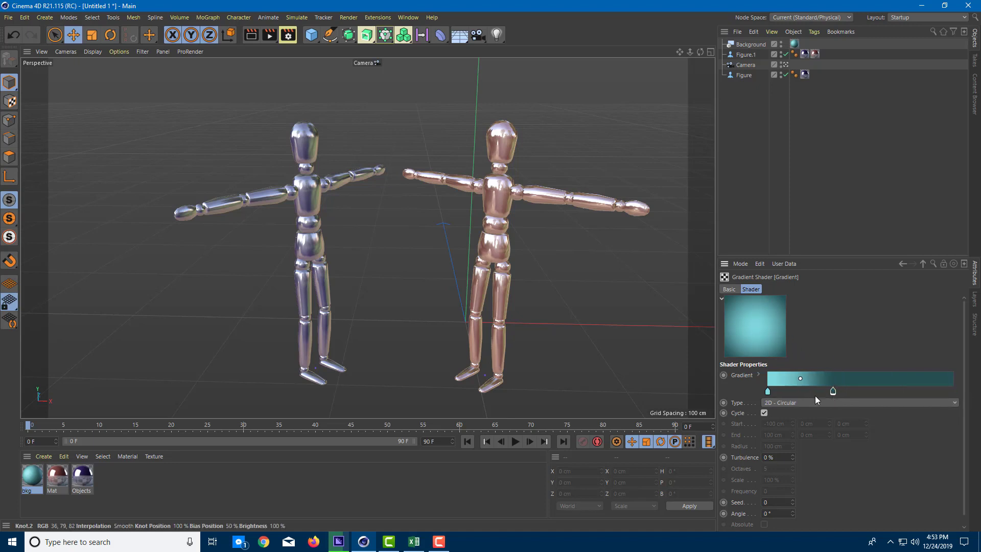
{"action": "left_click_drag", "start_coordinate": [767, 391], "coordinate": [954, 393]}
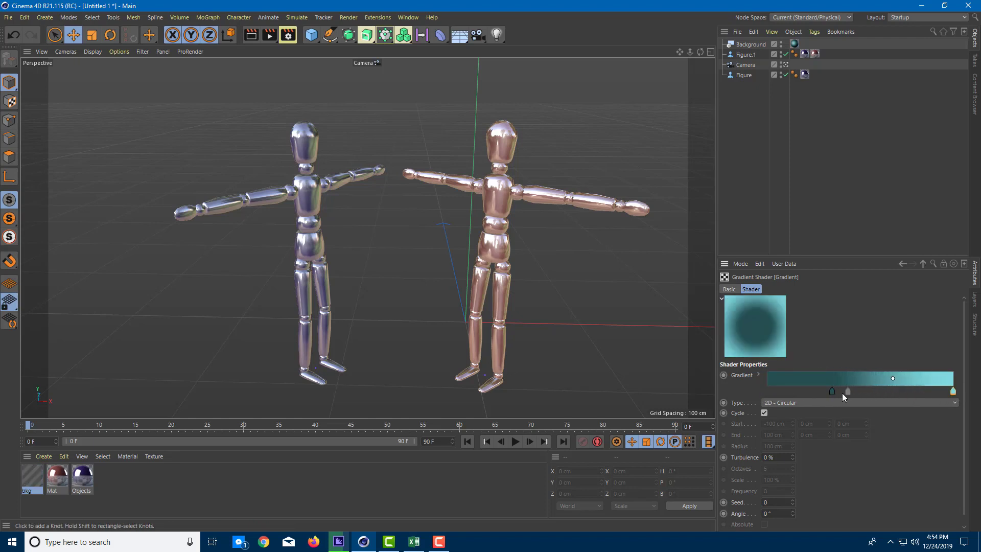
{"action": "left_click_drag", "start_coordinate": [832, 391], "coordinate": [765, 398]}
{"action": "left_click_drag", "start_coordinate": [891, 392], "coordinate": [970, 393]}
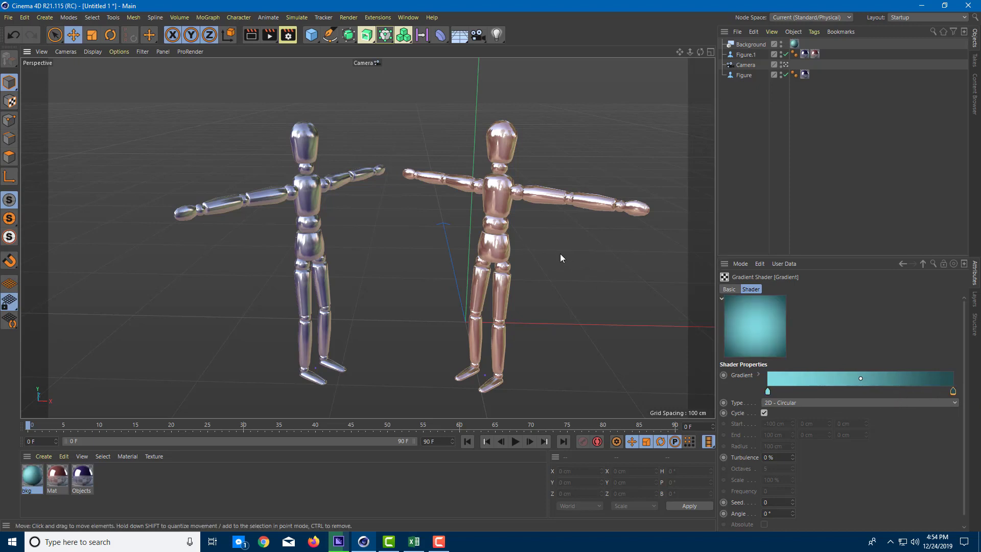
Preview the circular gradient background behind the figures in a viewport render
{"action": "mouse_move", "coordinate": [560, 254]}
{"action": "middle_mouse_down", "text": "alt"}
{"action": "mouse_move", "coordinate": [535, 249]}
{"action": "mouse_move", "coordinate": [544, 253]}
{"action": "middle_mouse_up", "text": "alt"}
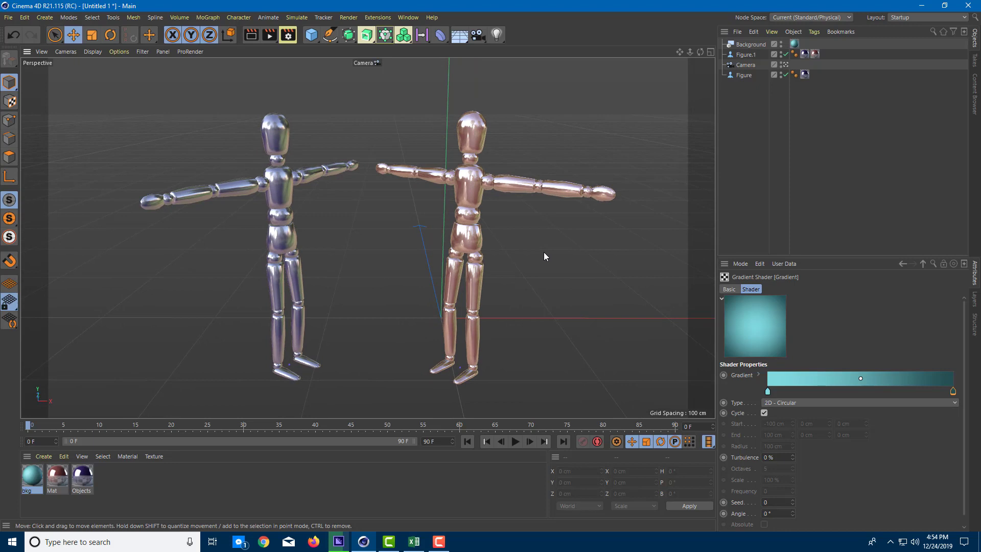
{"action": "key", "text": "ctrl+r"}
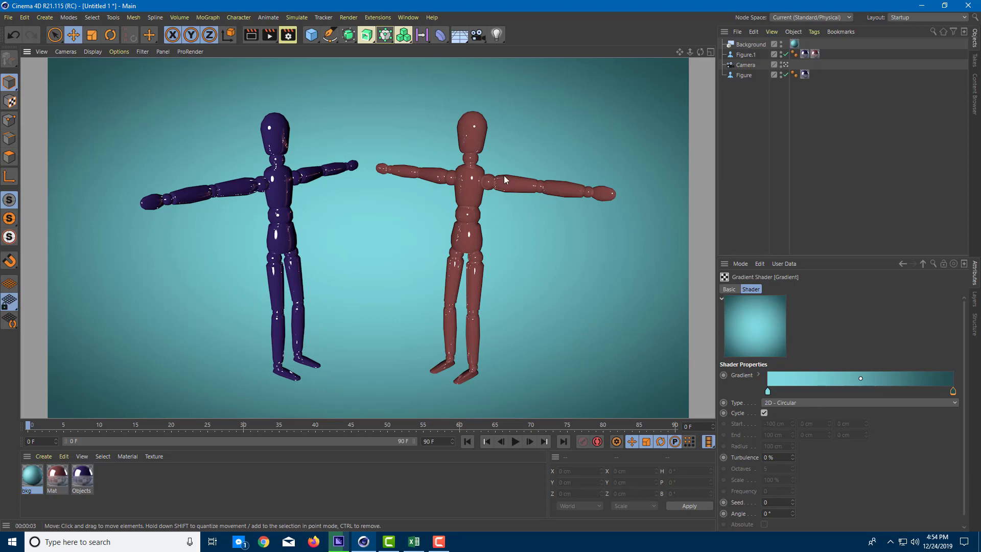
{"action": "left_click", "coordinate": [529, 257]}
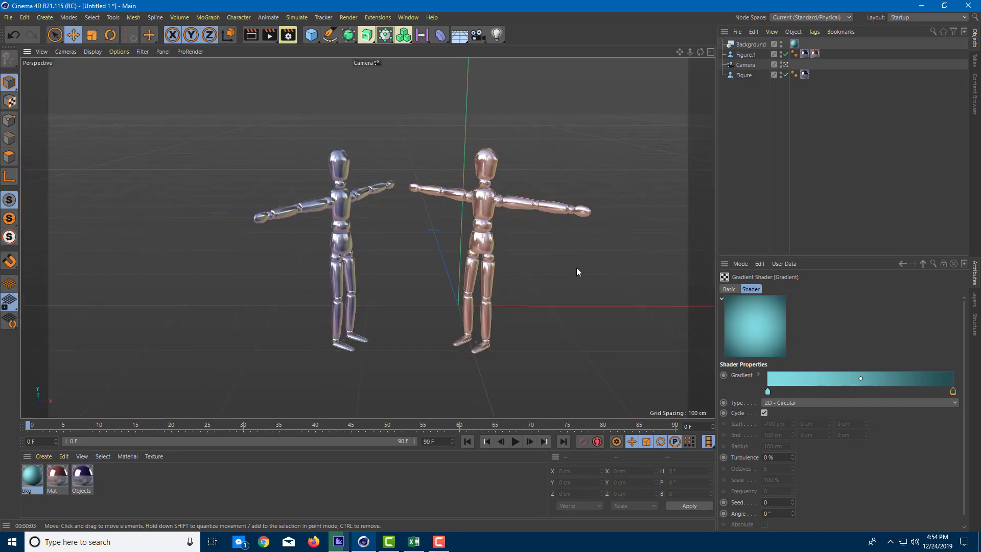
Add a Floor object beneath the two figures
{"action": "middle_click_drag", "start_coordinate": [559, 236], "coordinate": [524, 209], "text": "alt"}
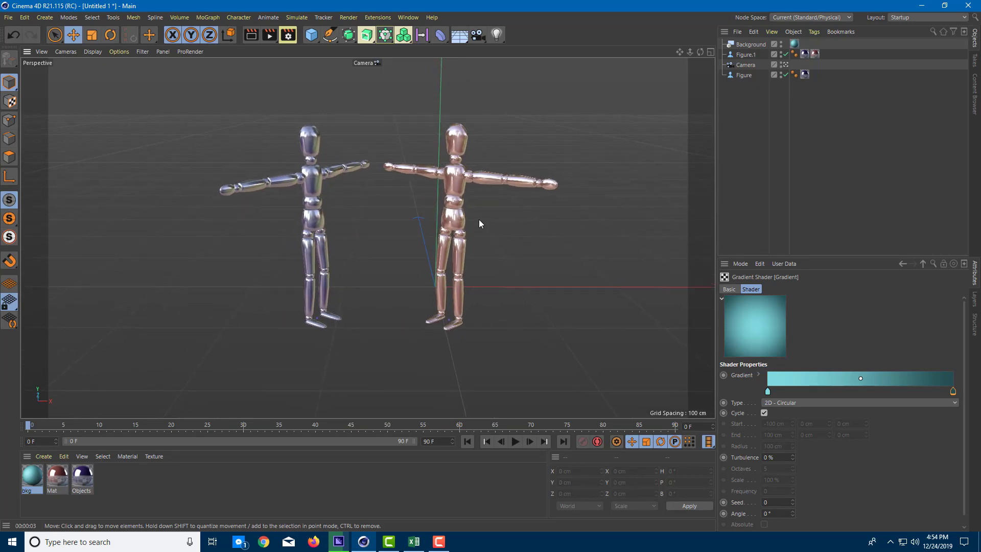
{"action": "left_click", "coordinate": [460, 37]}
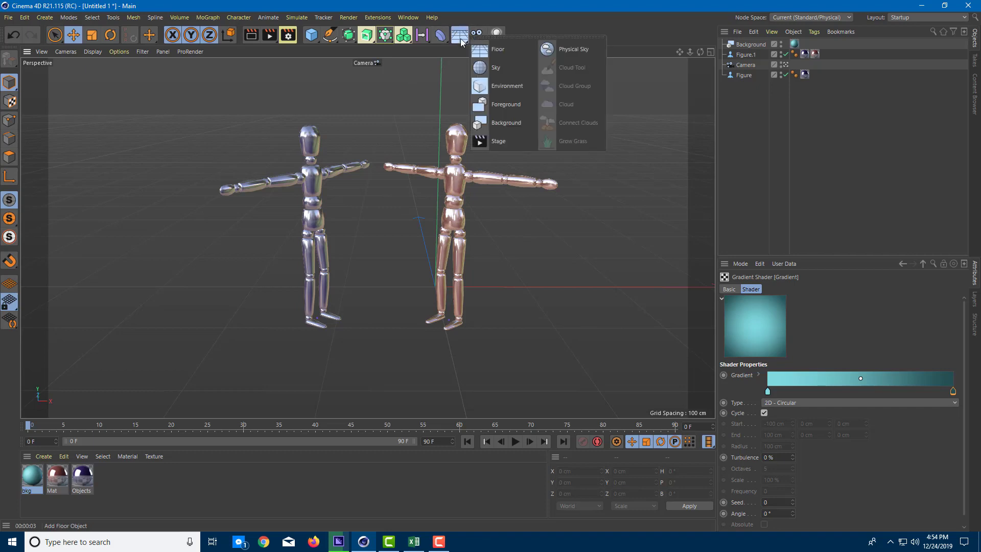
{"action": "left_click", "coordinate": [486, 50]}
{"action": "scroll", "coordinate": [486, 176], "scroll_direction": "down", "scroll_amount": 3}
{"action": "scroll", "coordinate": [491, 181], "scroll_direction": "up", "scroll_amount": 5}
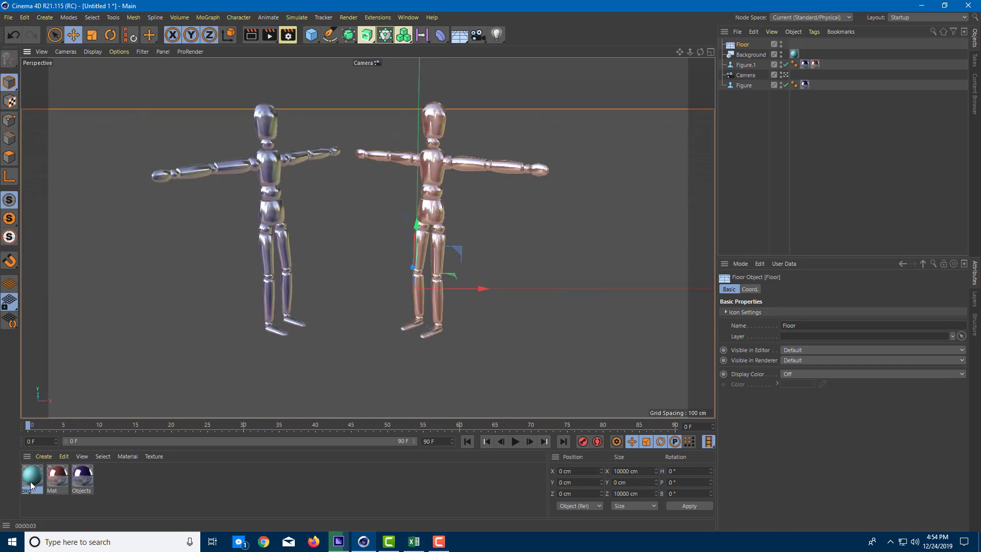
Apply the bkg material to the floor and preview the scene in a viewport render
{"action": "left_click_drag", "start_coordinate": [30, 480], "coordinate": [192, 343]}
{"action": "scroll", "coordinate": [384, 311], "scroll_direction": "up", "scroll_amount": 3}
{"action": "scroll", "coordinate": [383, 313], "scroll_direction": "down", "scroll_amount": 2}
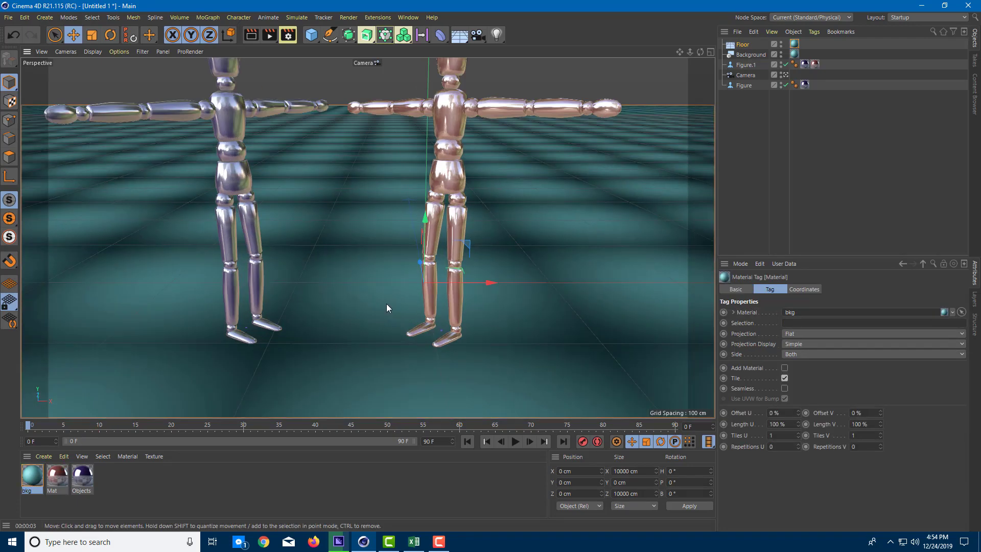
{"action": "middle_click_drag", "start_coordinate": [367, 252], "coordinate": [378, 284]}
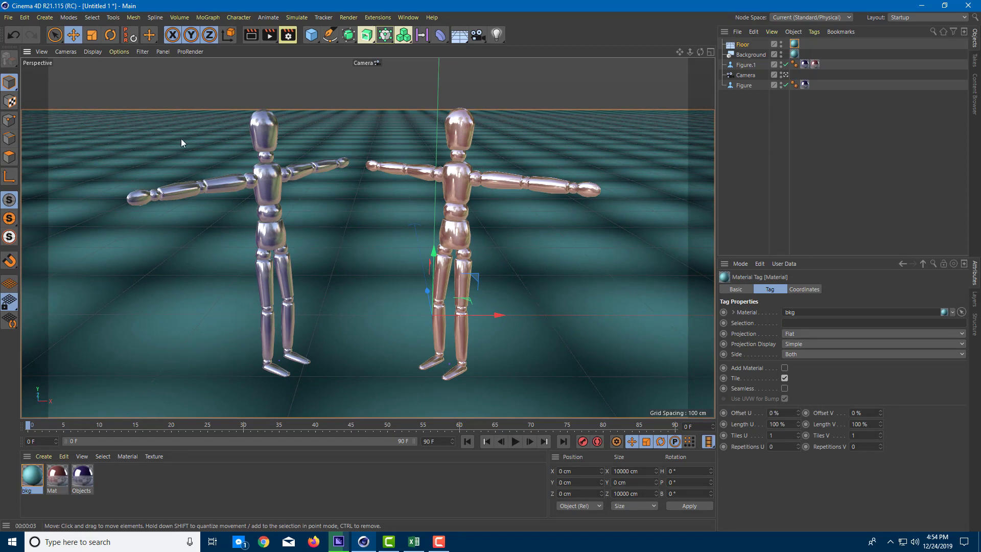
{"action": "key", "text": "ctrl+r"}
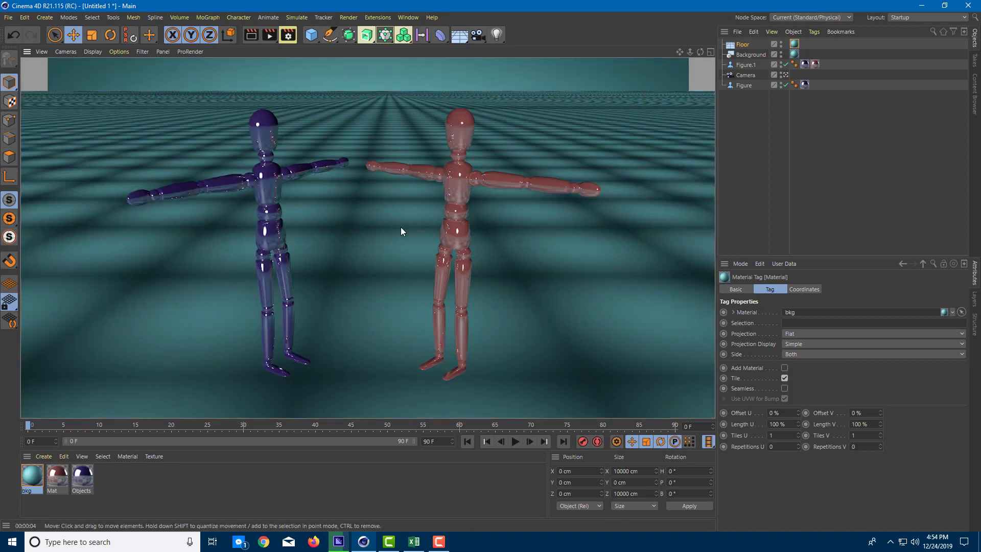
{"action": "scroll", "coordinate": [401, 227], "scroll_direction": "down", "scroll_amount": 2}
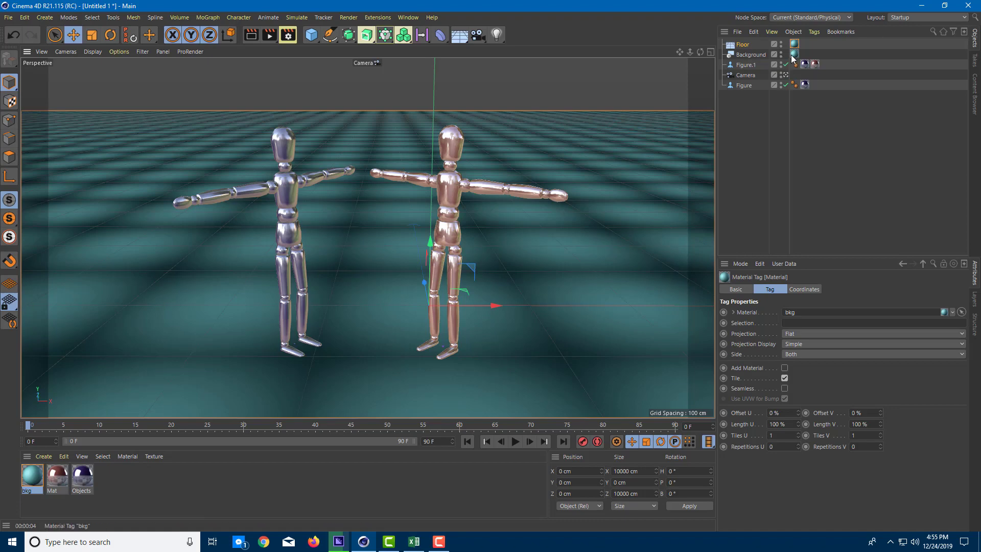
Set the projection of the floor's bkg material tag to Frontal and preview it in a viewport render
{"action": "left_click", "coordinate": [799, 334]}
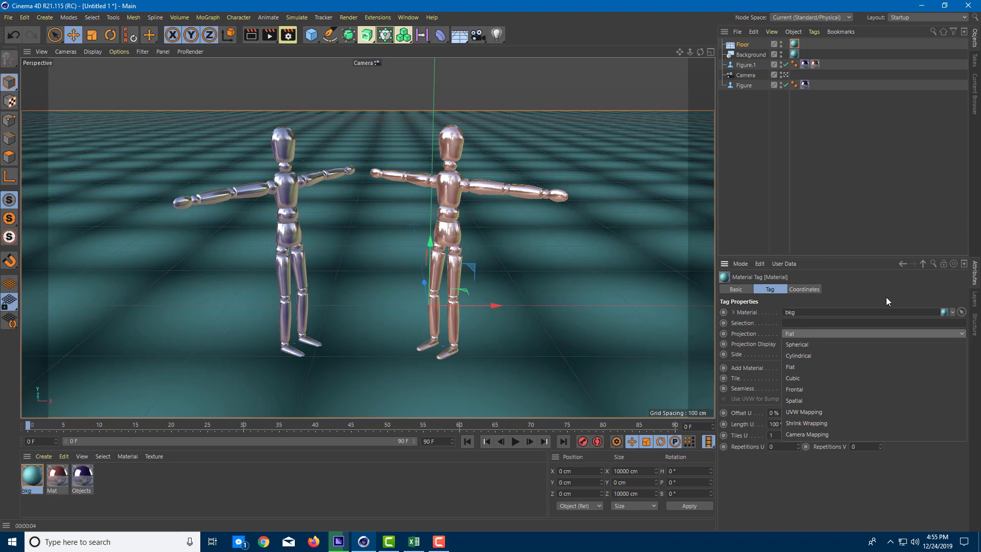
{"action": "left_click", "coordinate": [805, 390]}
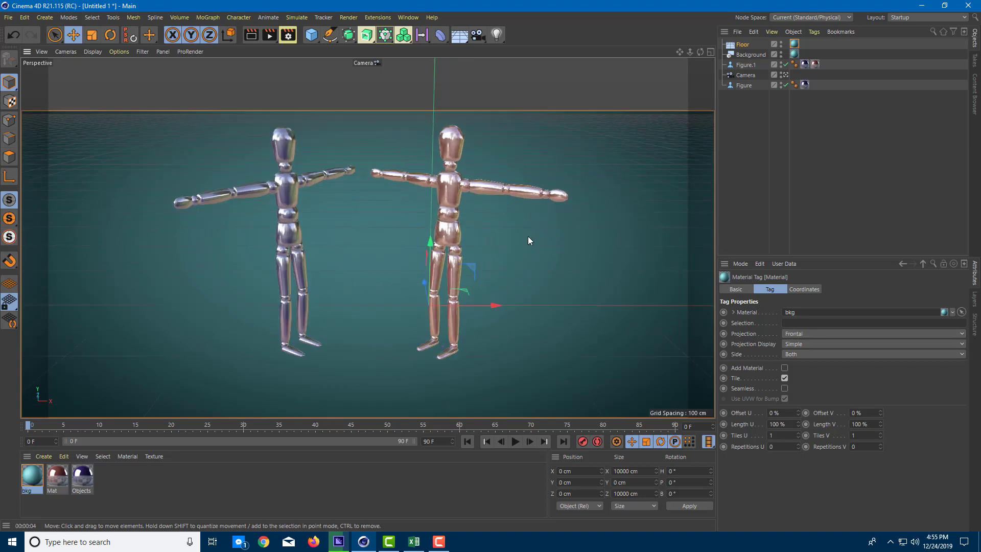
{"action": "left_click", "coordinate": [545, 97]}
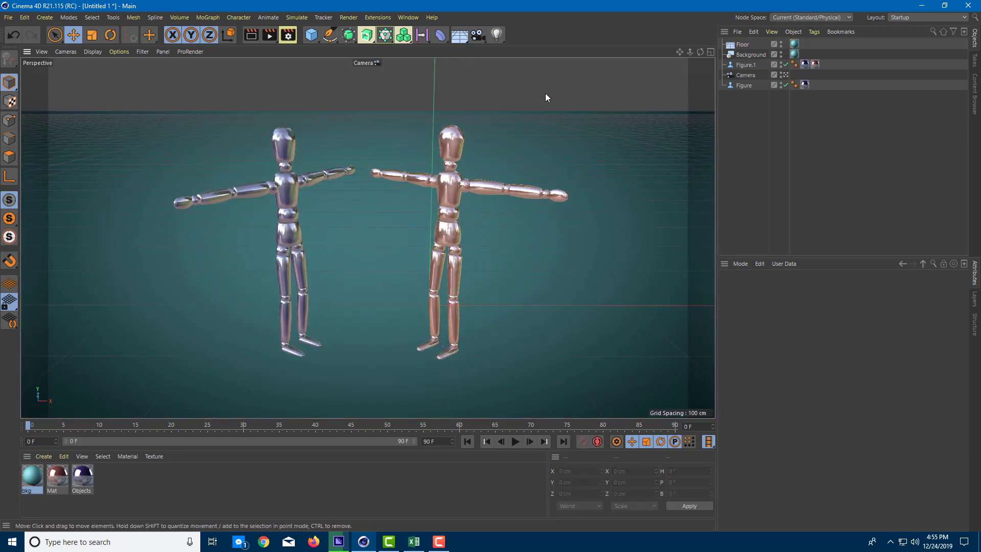
{"action": "key", "text": "ctrl+r"}
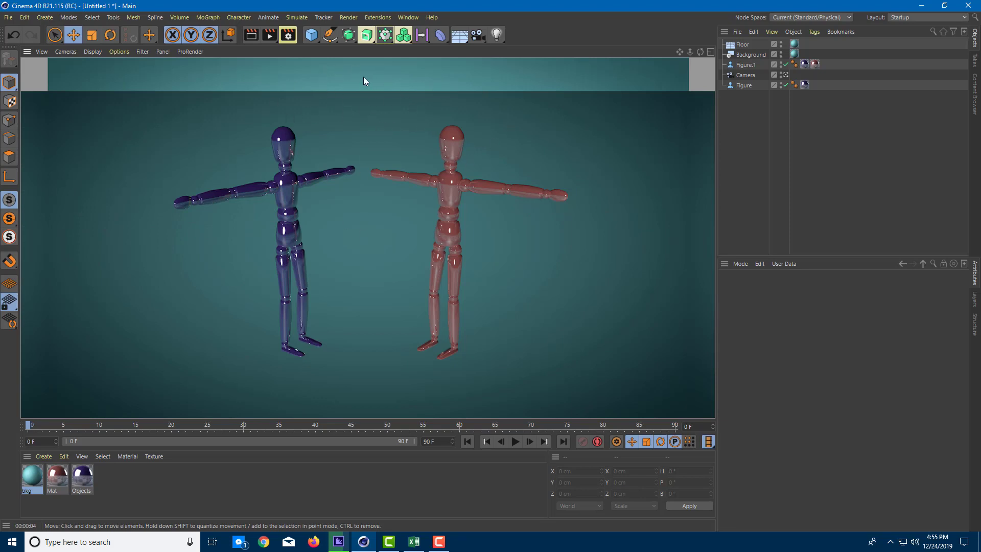
{"action": "left_click", "coordinate": [391, 157]}
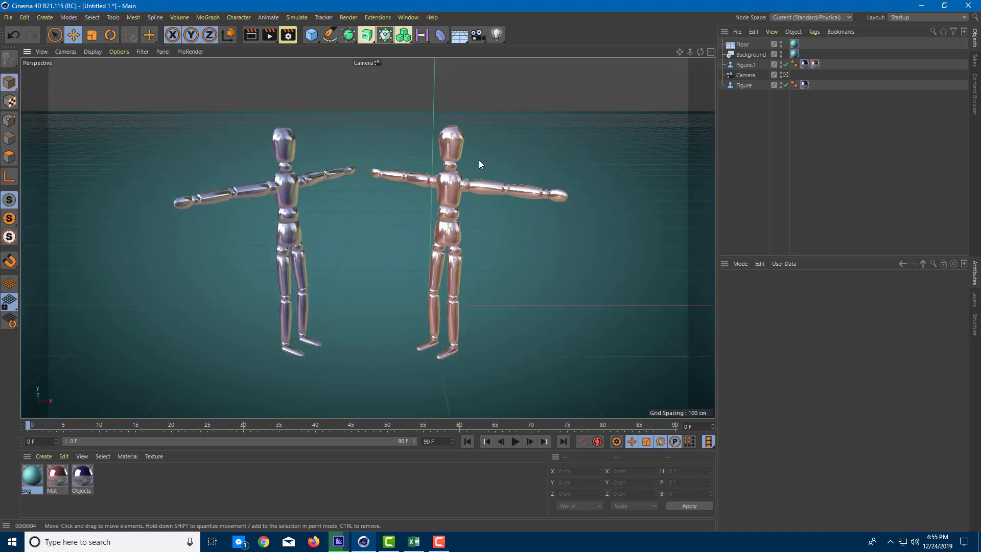
Add a Compositing tag to the Floor object and enable its Compositing Background option
{"action": "left_click", "coordinate": [744, 45]}
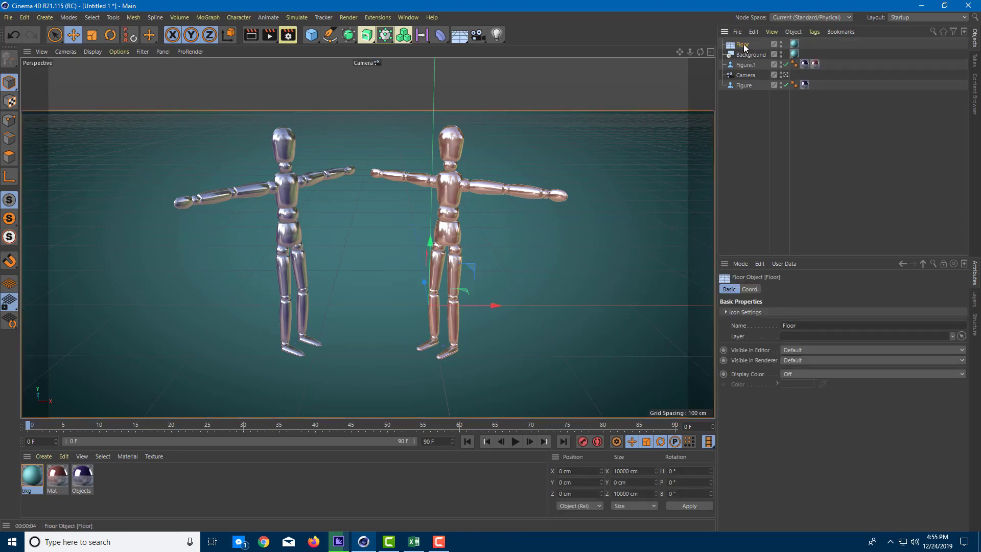
{"action": "right_click", "coordinate": [745, 47]}
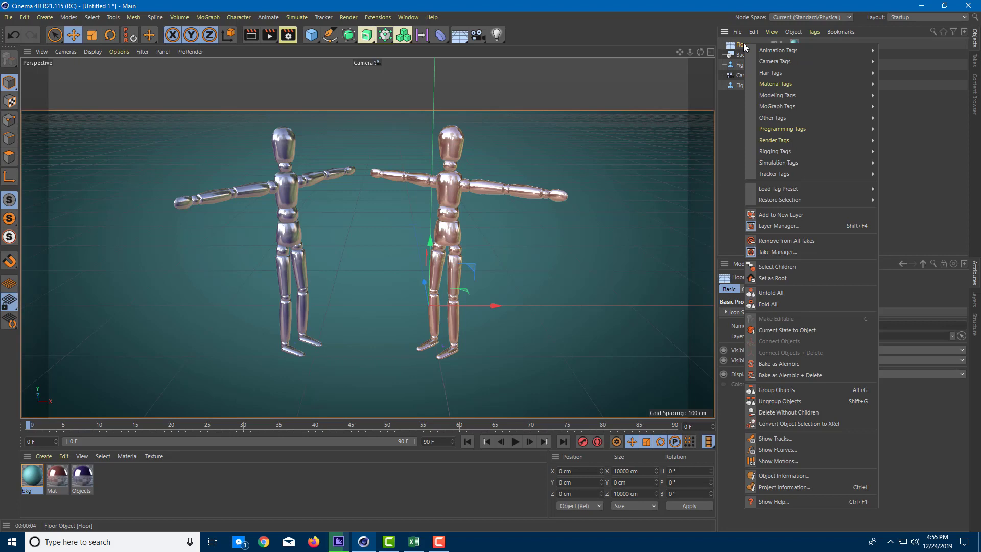
{"action": "mouse_move", "coordinate": [801, 138]}
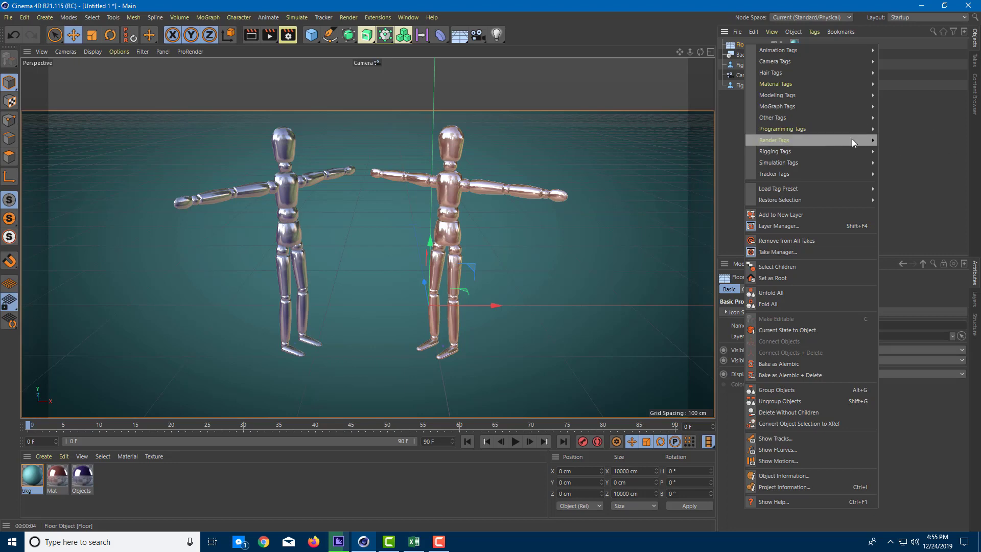
{"action": "left_click", "coordinate": [908, 153]}
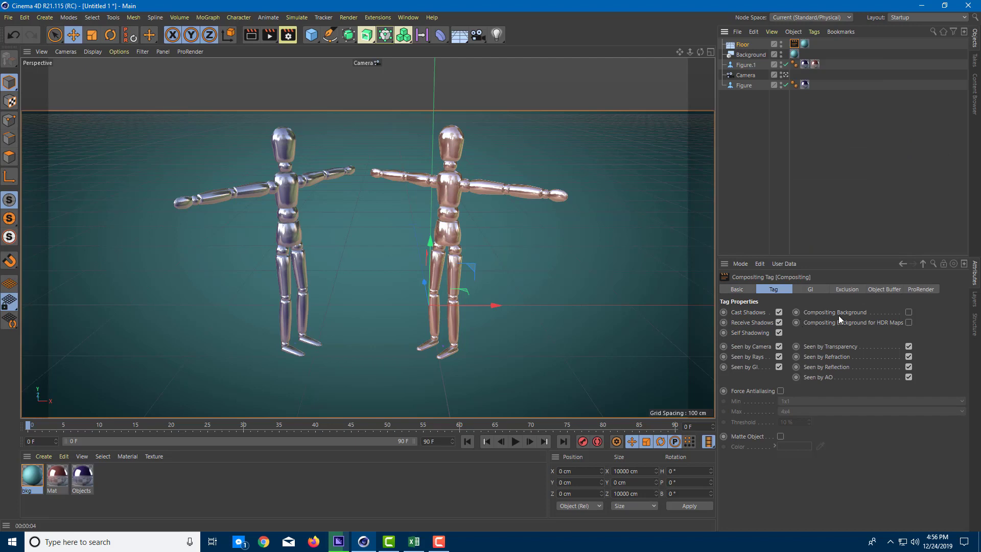
{"action": "left_click", "coordinate": [909, 311]}
Render the viewport to check how the floor blends with the background
{"action": "left_click", "coordinate": [583, 138]}
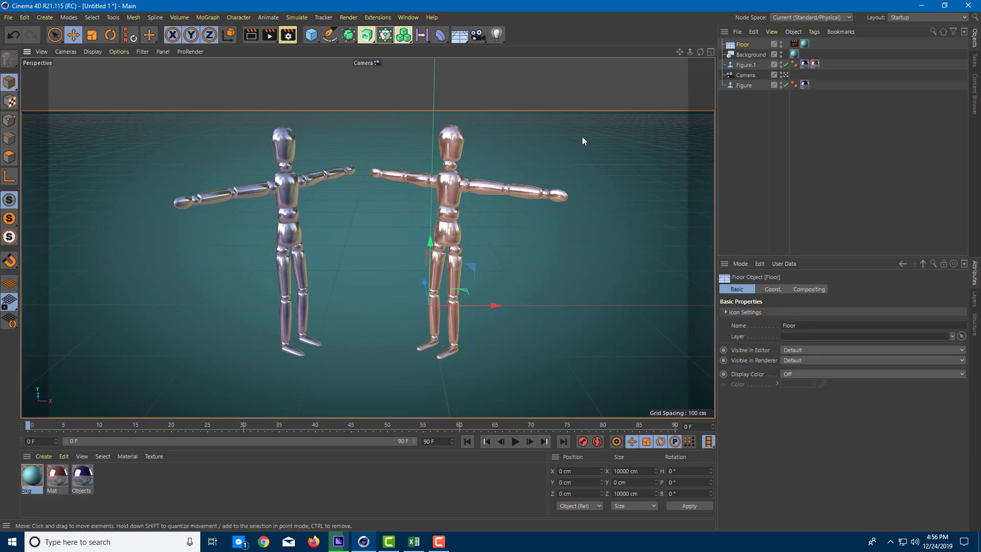
{"action": "key", "text": "ctrl+r"}
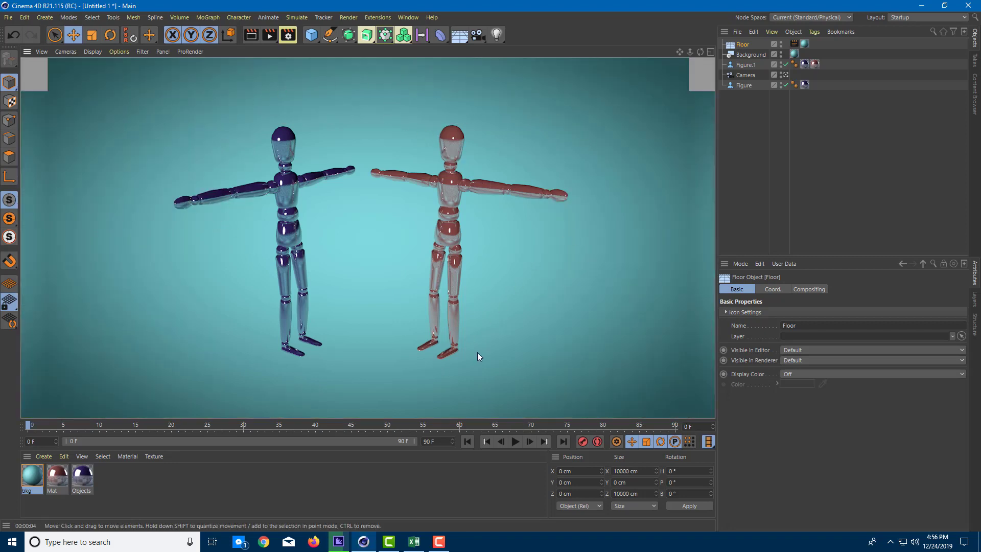
{"action": "scroll", "coordinate": [492, 331], "scroll_direction": "up", "scroll_amount": 2}
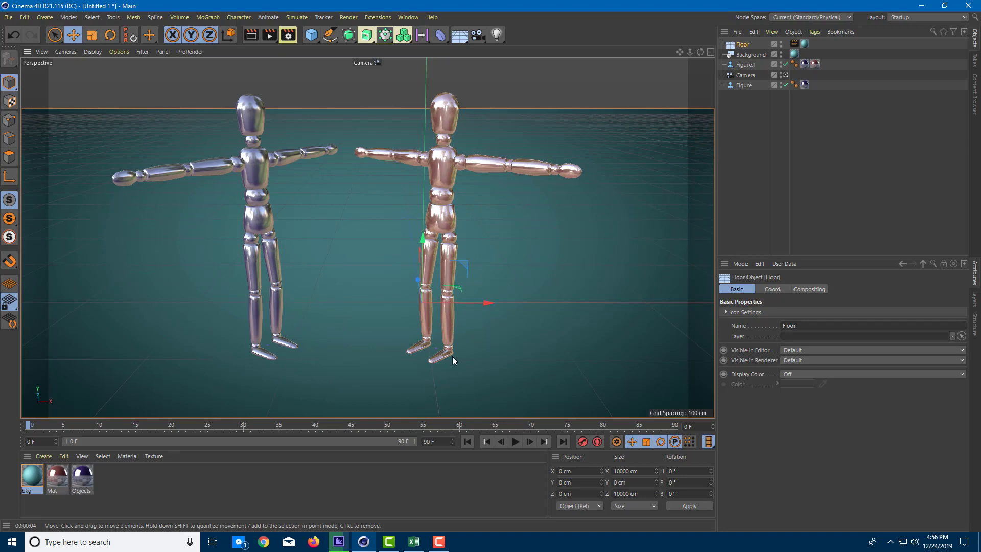
Add a reflection layer to the bkg material's reflectance and set the Global Reflection Brightness to 30%
{"action": "left_click", "coordinate": [32, 478]}
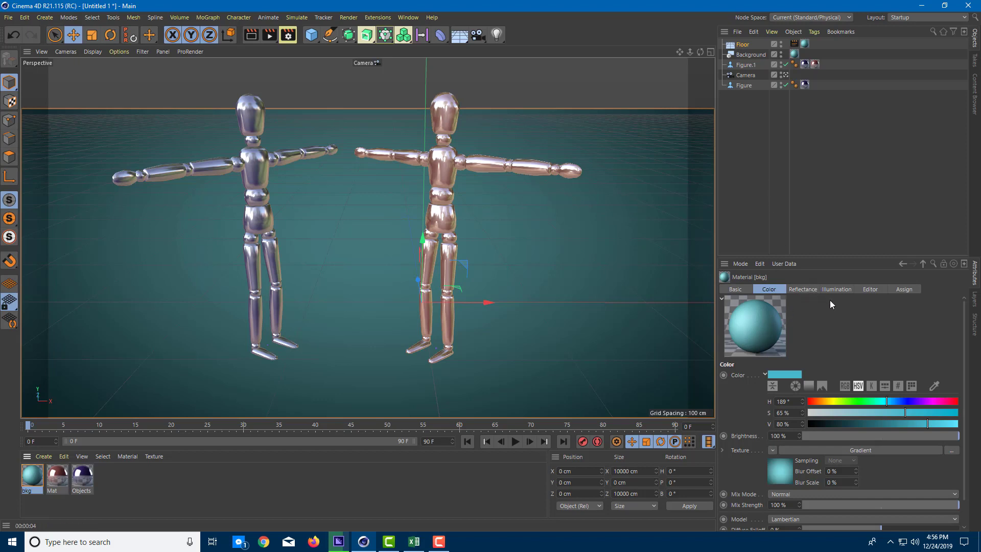
{"action": "left_click", "coordinate": [806, 289]}
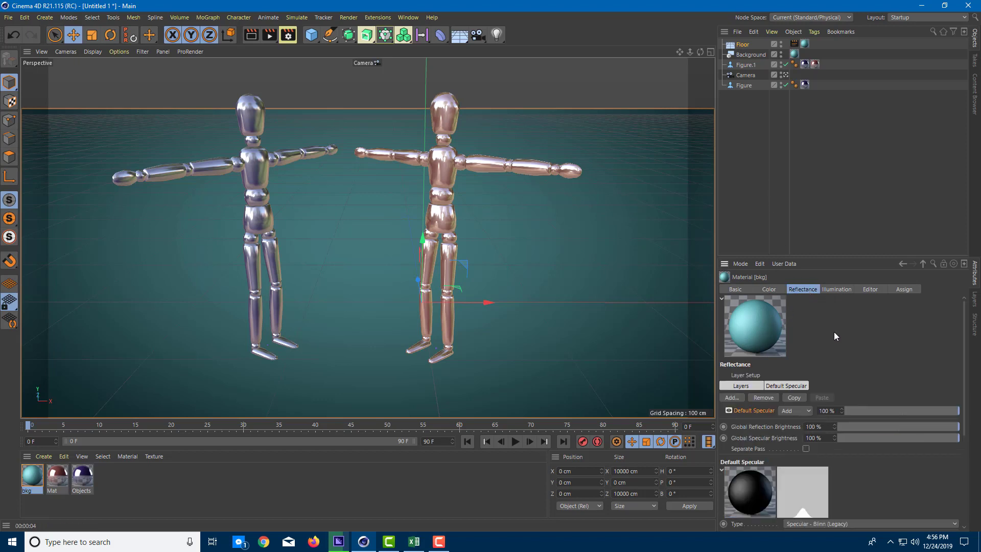
{"action": "left_click", "coordinate": [732, 398]}
{"action": "left_click", "coordinate": [786, 408]}
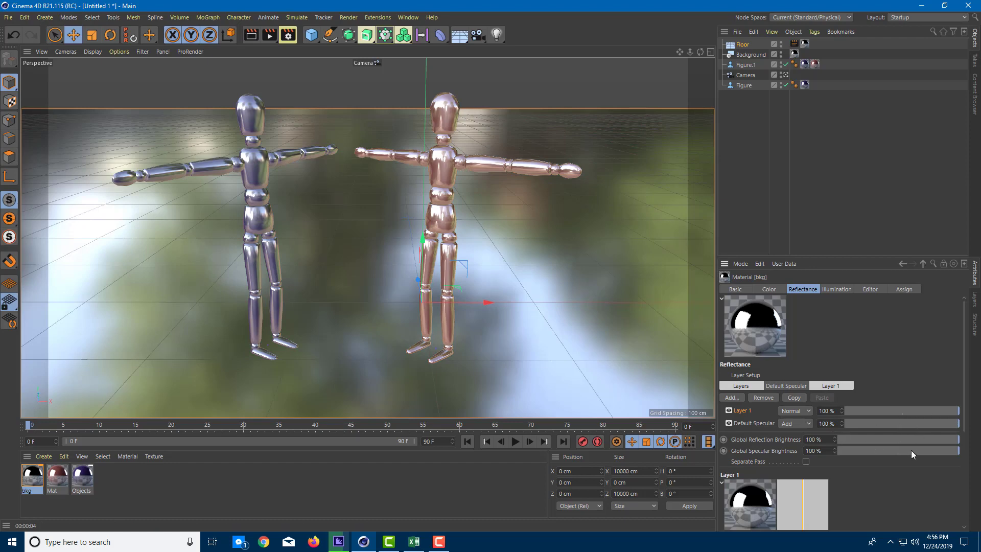
{"action": "left_click_drag", "start_coordinate": [892, 440], "coordinate": [879, 440]}
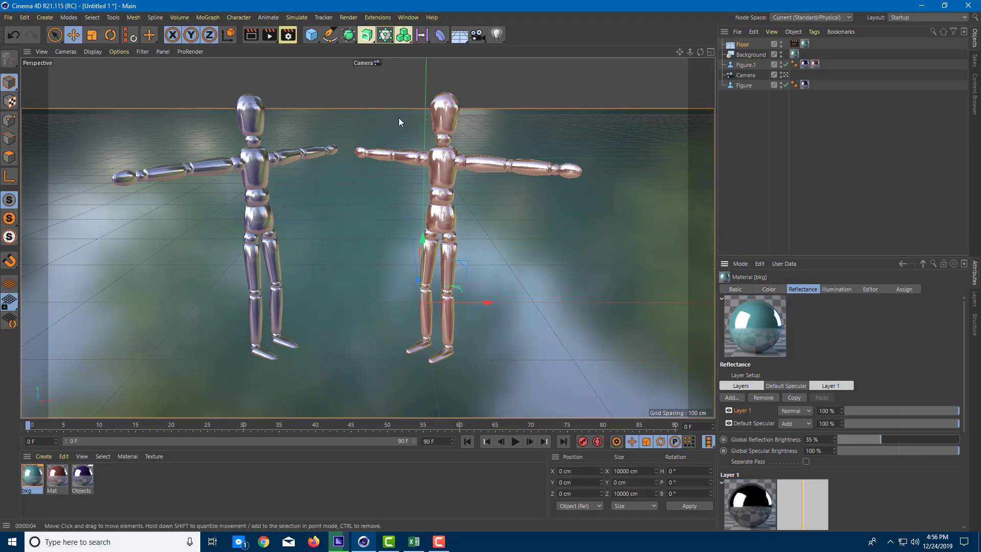
{"action": "left_click_drag", "start_coordinate": [880, 440], "coordinate": [875, 441]}
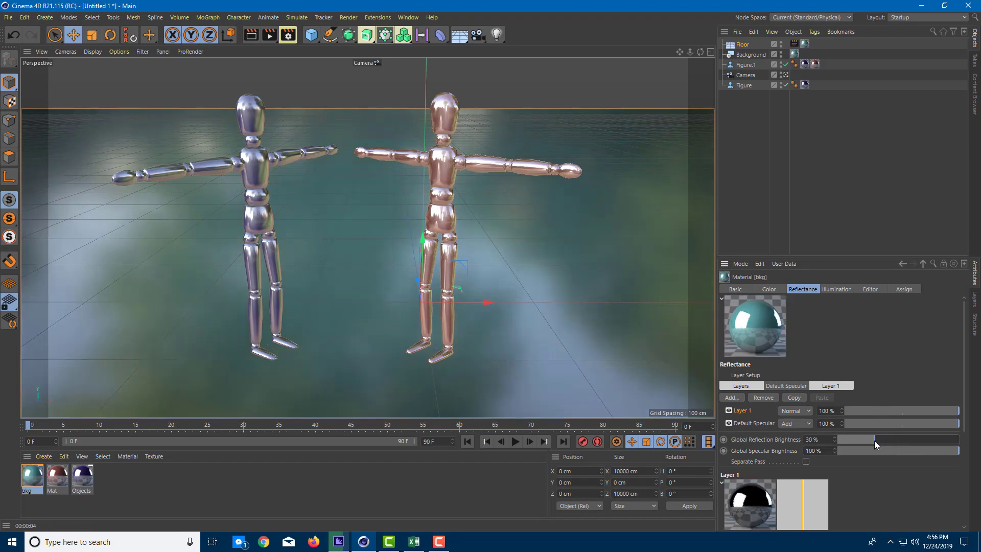
Preview the floor reflections in a viewport render, and start rendering the scene to the Picture Viewer
{"action": "key", "text": "ctrl+r"}
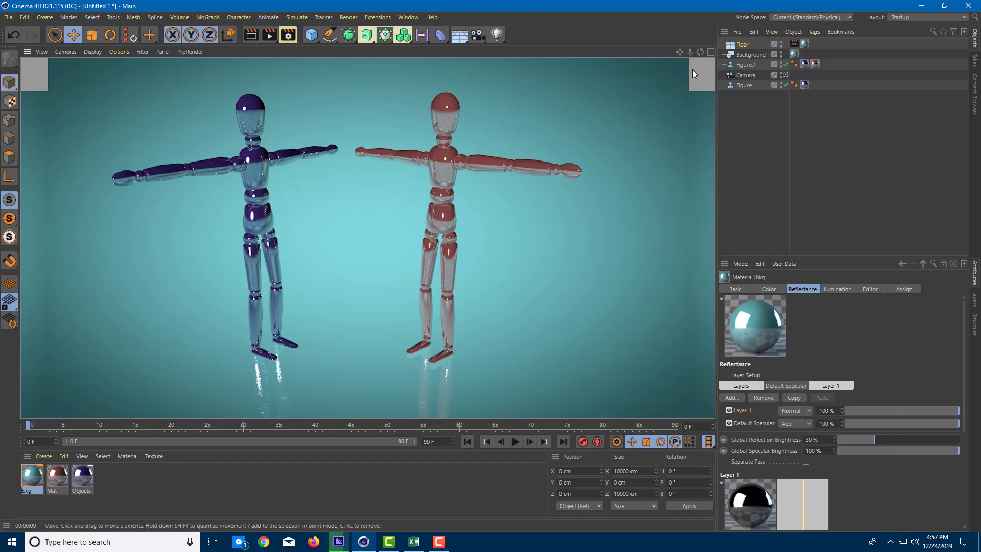
{"action": "left_click", "coordinate": [413, 138]}
{"action": "left_click", "coordinate": [269, 34]}
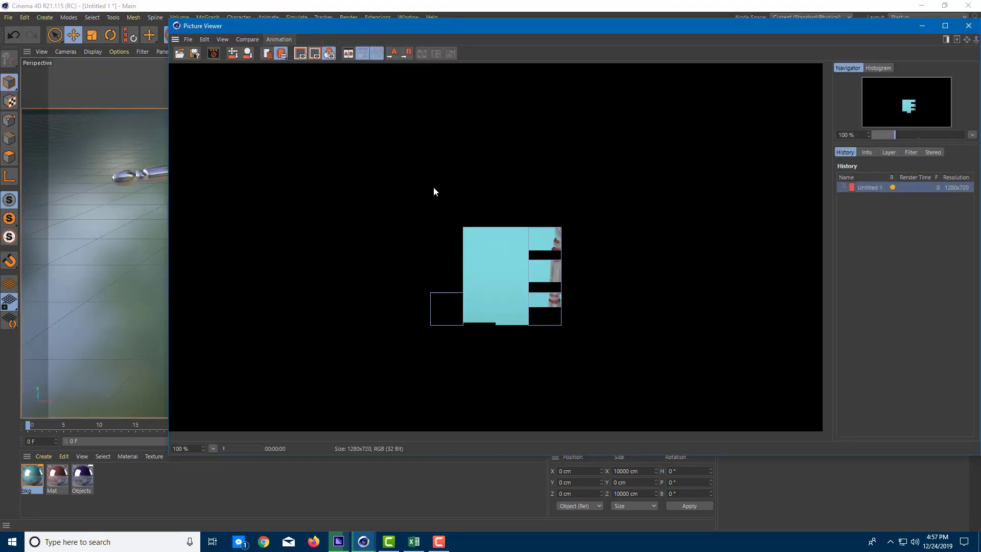